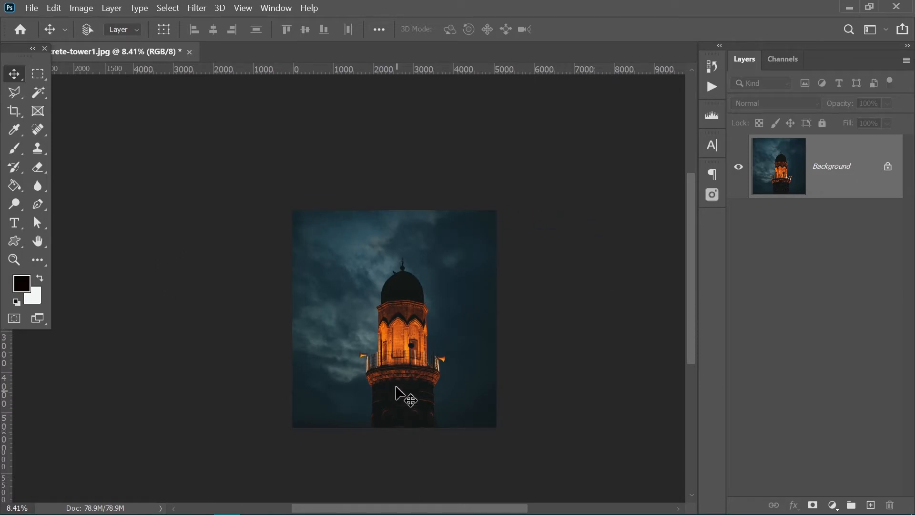
- Unlock the Background layer of the tower photo so it becomes an editable layer
{"action": "left_click_drag", "start_coordinate": [408, 343], "coordinate": [367, 339]}
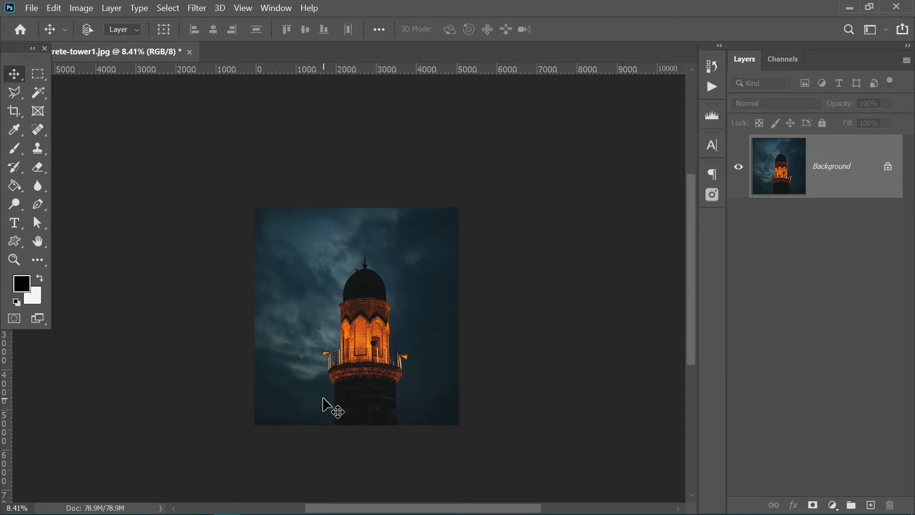
{"action": "left_click", "coordinate": [886, 166]}
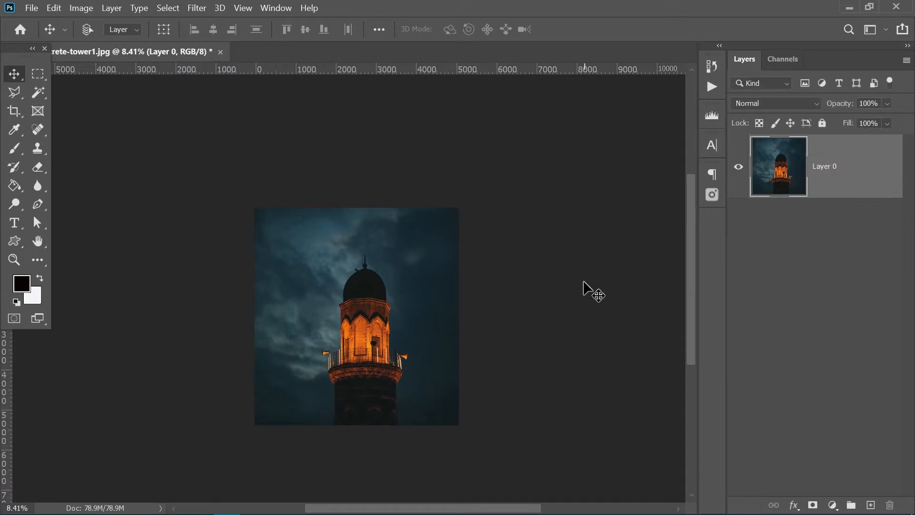
- Try cropping the photo's upper and lower edges to a wide strip around the tower's dome, and undo the crop
{"action": "key", "text": "c"}
{"action": "left_click_drag", "start_coordinate": [365, 208], "coordinate": [365, 235]}
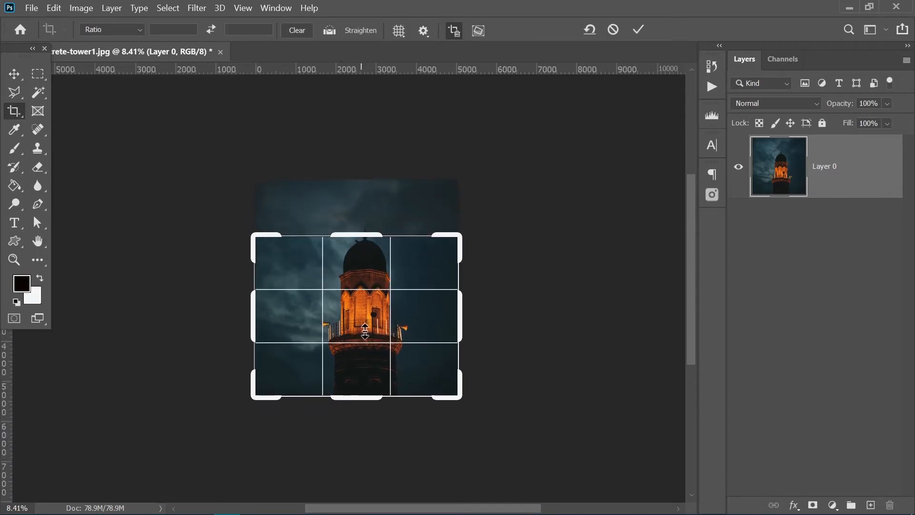
{"action": "left_click_drag", "start_coordinate": [363, 392], "coordinate": [360, 367]}
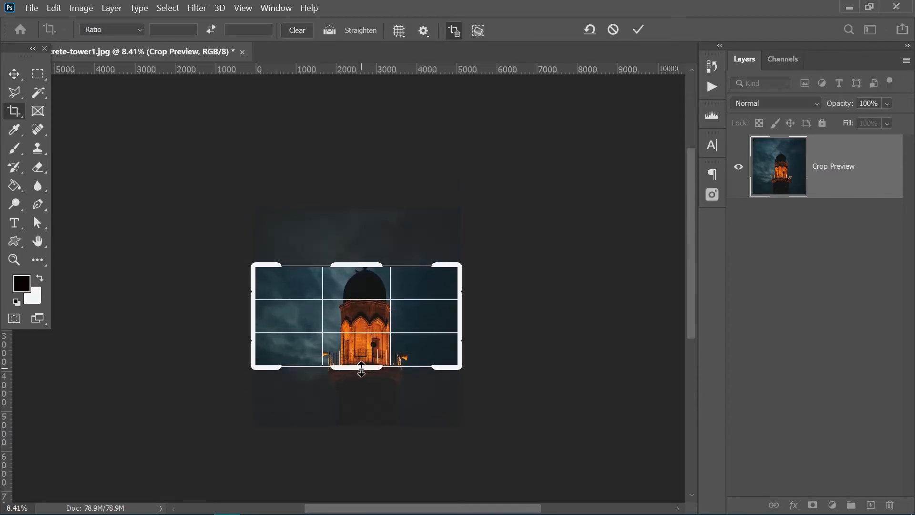
{"action": "key", "text": "Return"}
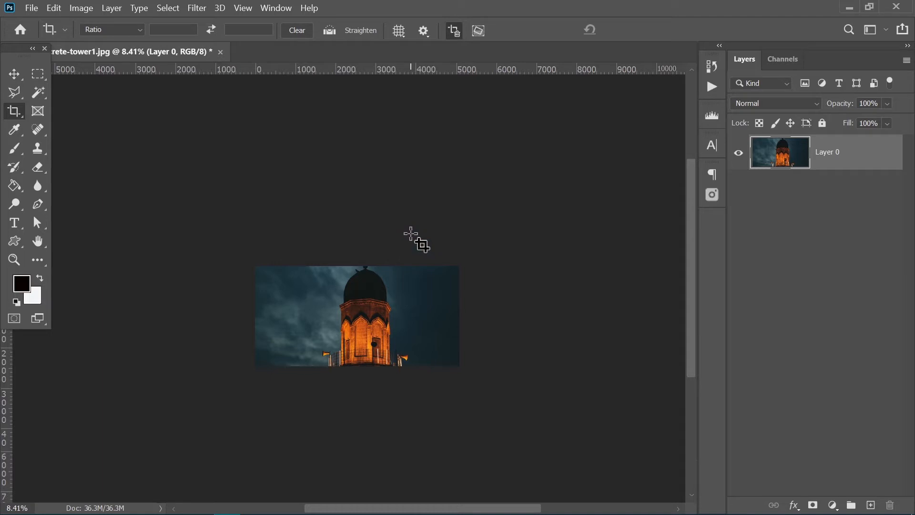
{"action": "key", "text": "ctrl+z"}
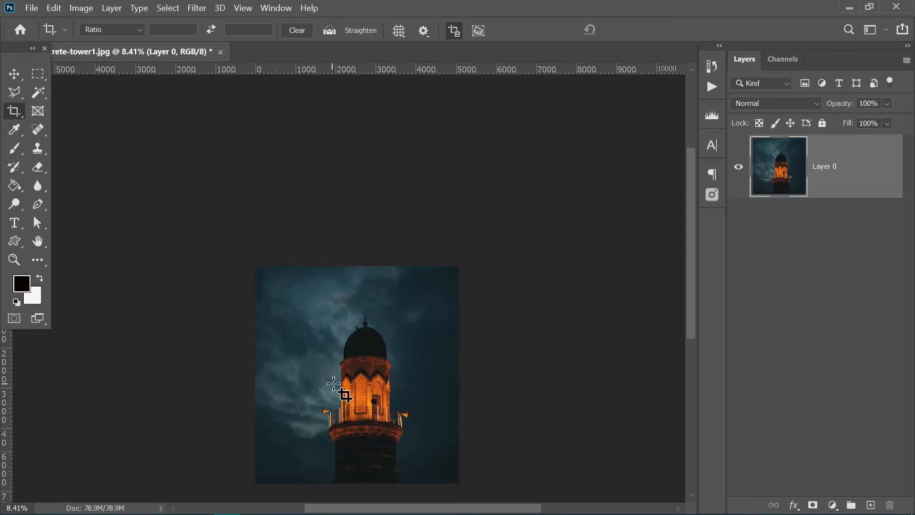
{"action": "left_click_drag", "start_coordinate": [333, 363], "coordinate": [328, 321]}
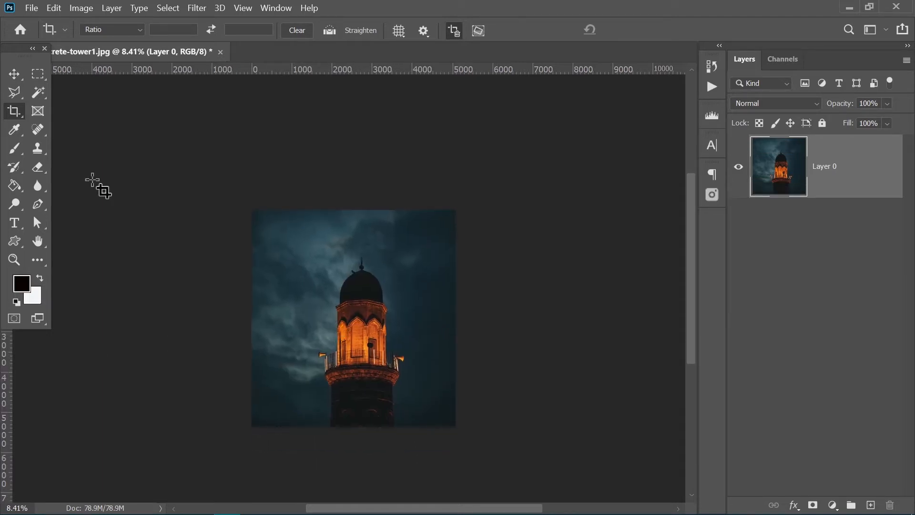
{"action": "left_click", "coordinate": [14, 73]}
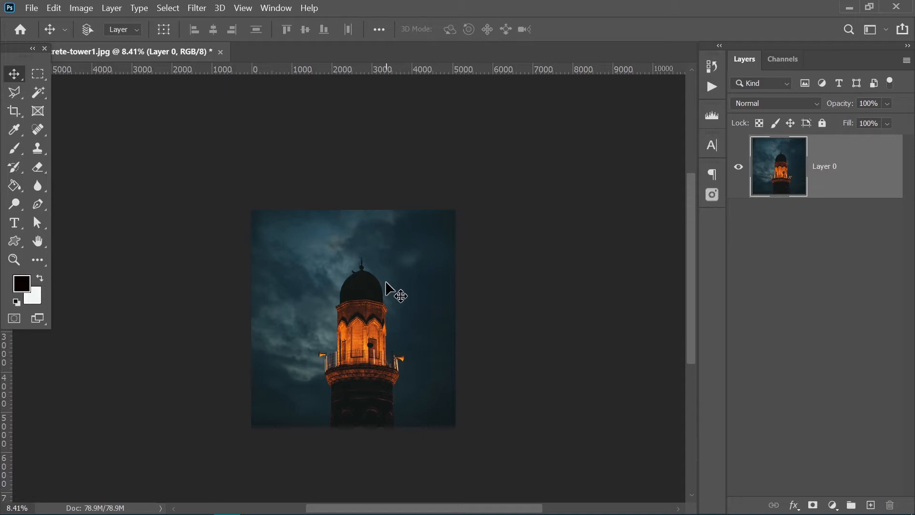
- Extend the canvas equally on both sides of the photo with the Crop tool to a width of about 10391 px
{"action": "key", "text": "c"}
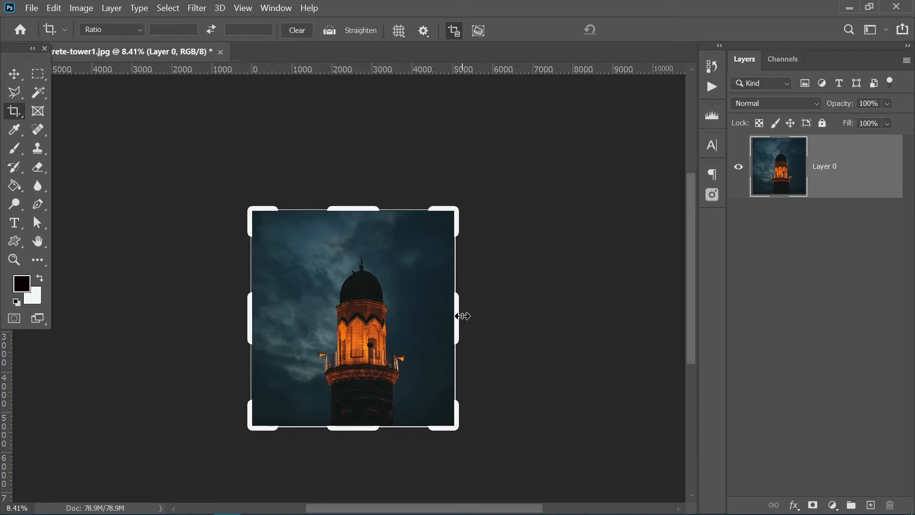
{"action": "left_click_drag", "start_coordinate": [456, 315], "coordinate": [484, 317]}
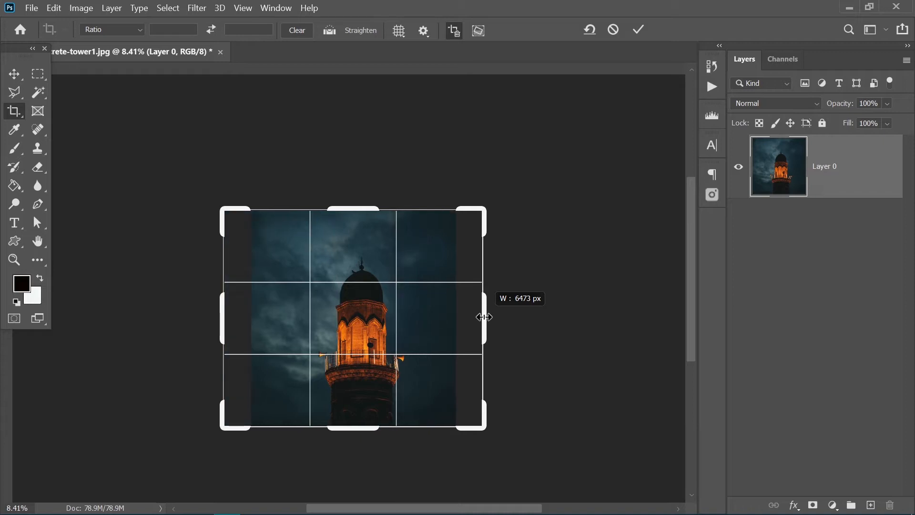
{"action": "left_click_drag", "start_coordinate": [483, 317], "coordinate": [563, 346]}
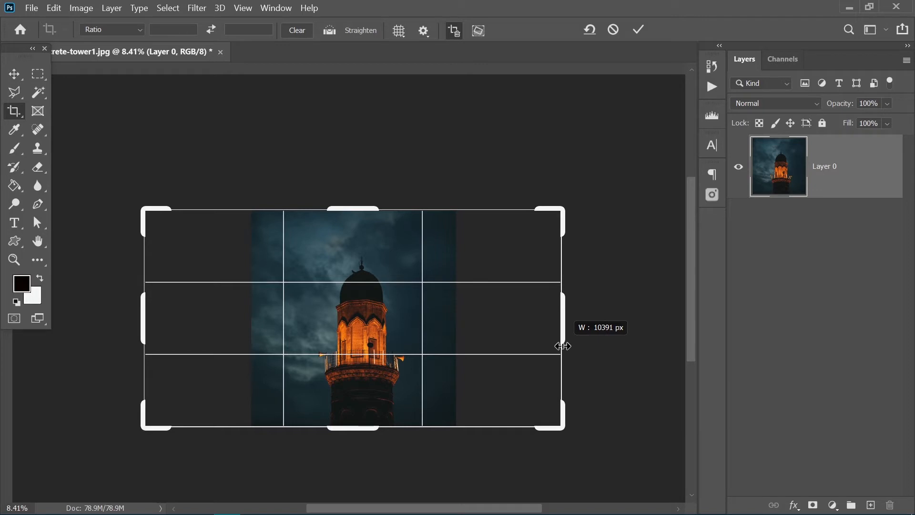
{"action": "left_click_drag", "start_coordinate": [562, 346], "coordinate": [563, 346]}
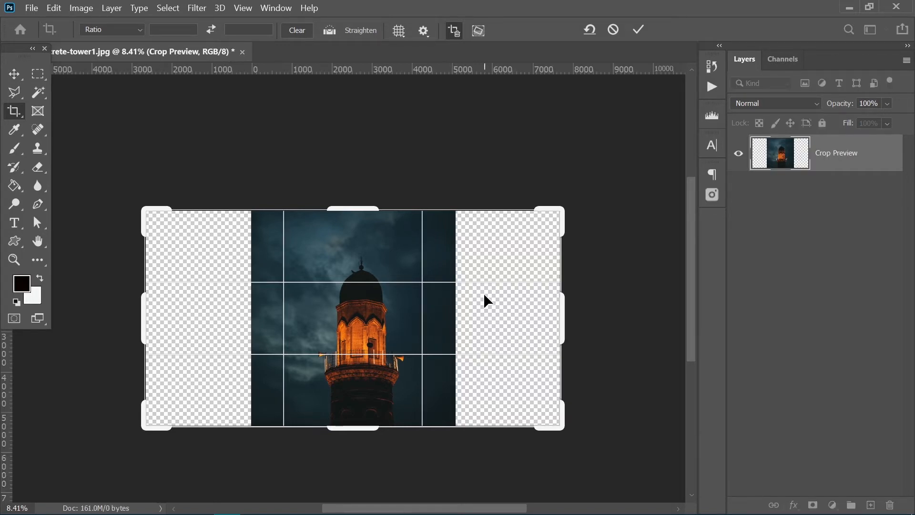
{"action": "key", "text": "Return"}
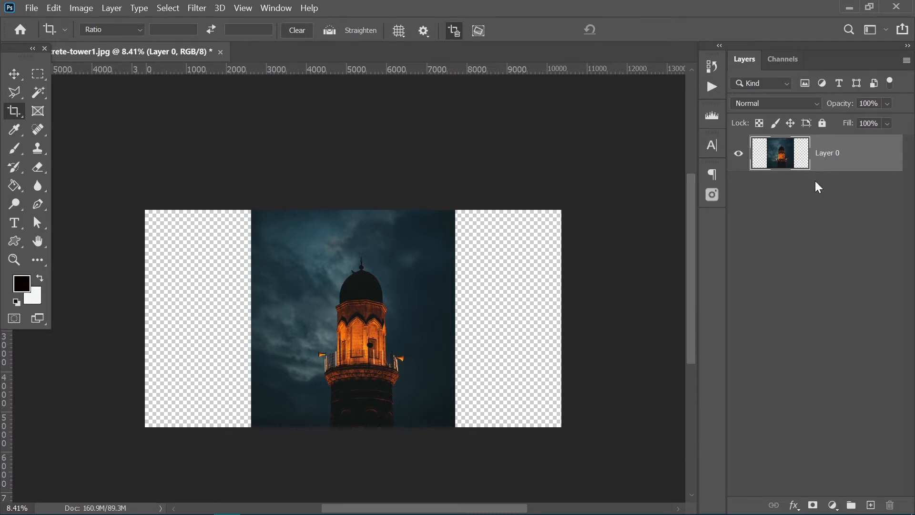
- Duplicate the tower layer and stretch the copy horizontally about its centre to about 114% width with Free Transform
{"action": "key", "text": "ctrl+j"}
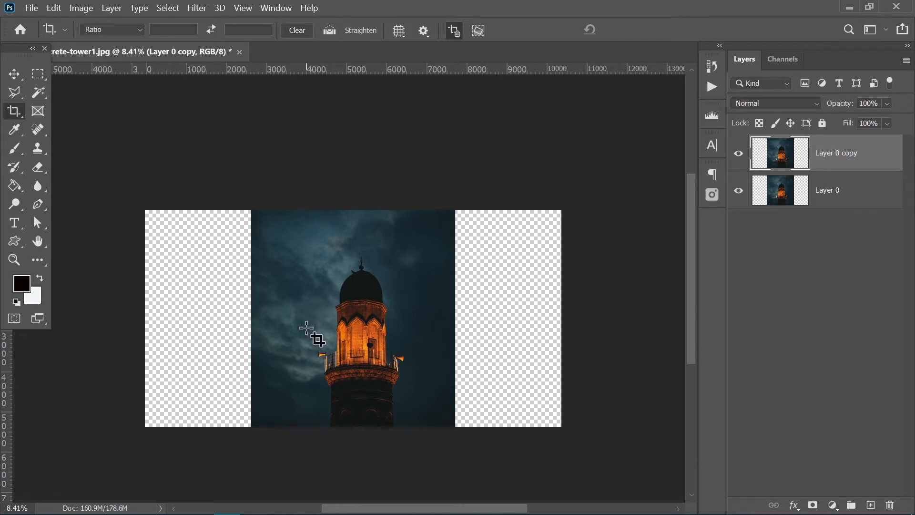
{"action": "left_click", "coordinate": [13, 74]}
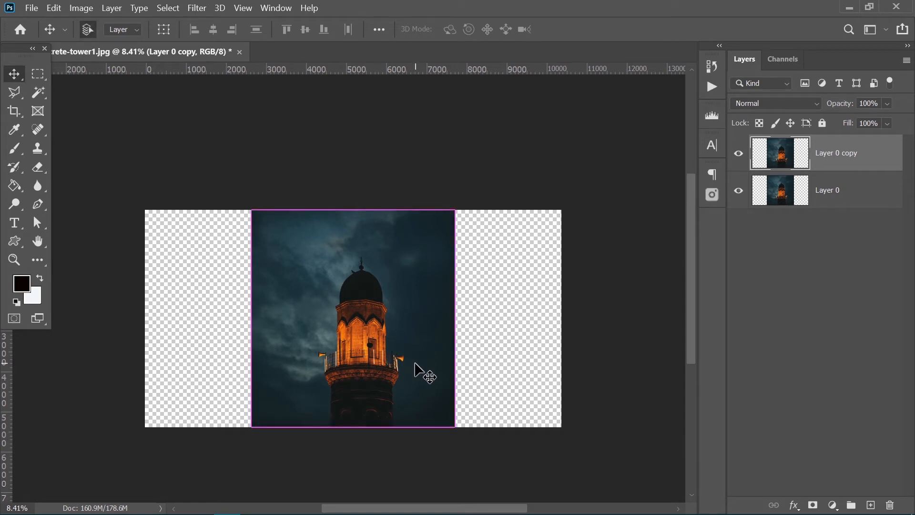
{"action": "key", "text": "ctrl+t"}
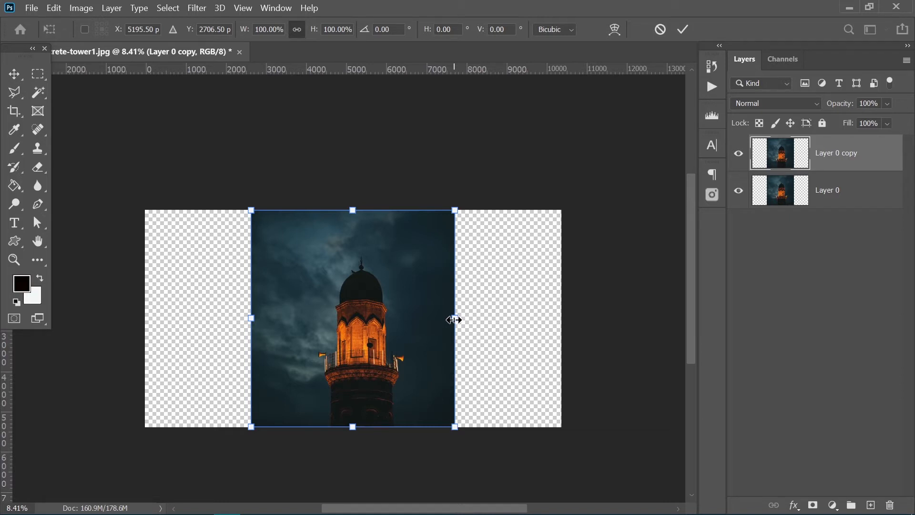
{"action": "left_click_drag", "start_coordinate": [456, 320], "coordinate": [469, 319]}
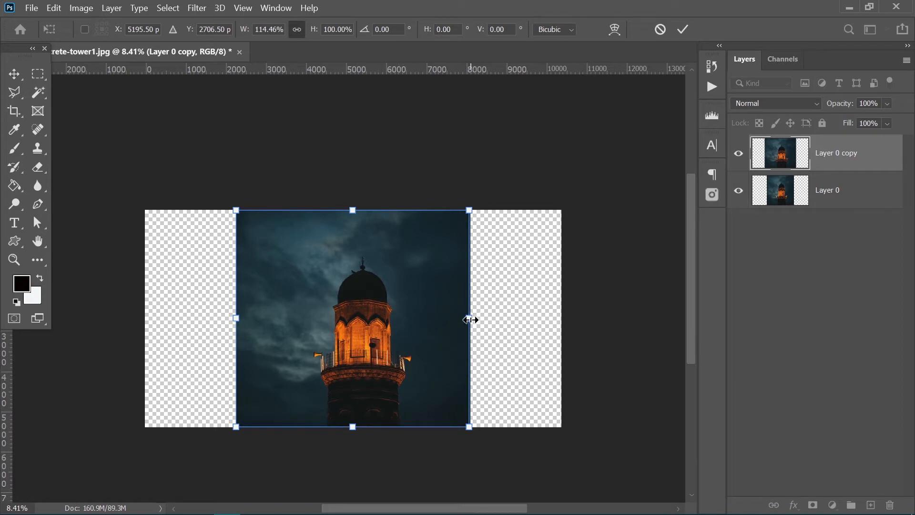
{"action": "left_click_drag", "start_coordinate": [469, 320], "coordinate": [558, 319]}
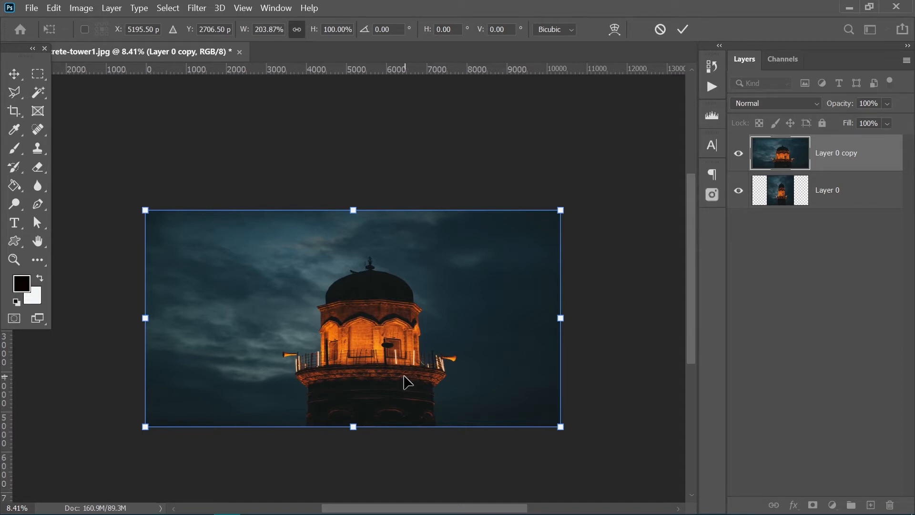
{"action": "key", "text": "ctrl+z"}
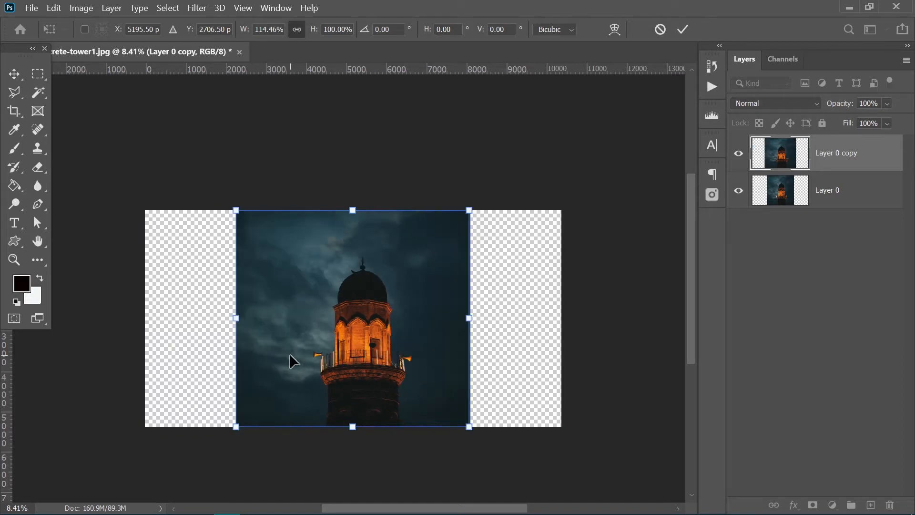
{"action": "key", "text": "Return"}
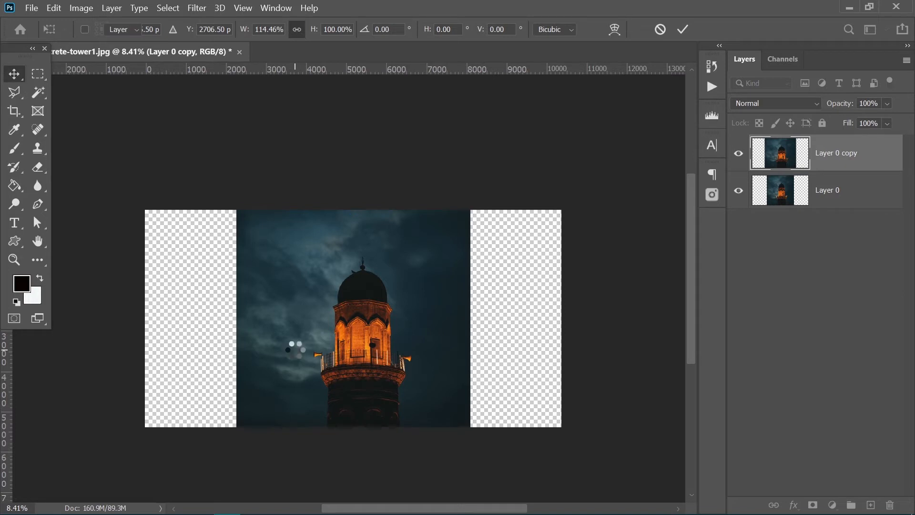
- Select the sky to the right of the tower with the Polygonal Lasso, following the tower's outline
{"action": "left_click", "coordinate": [15, 93]}
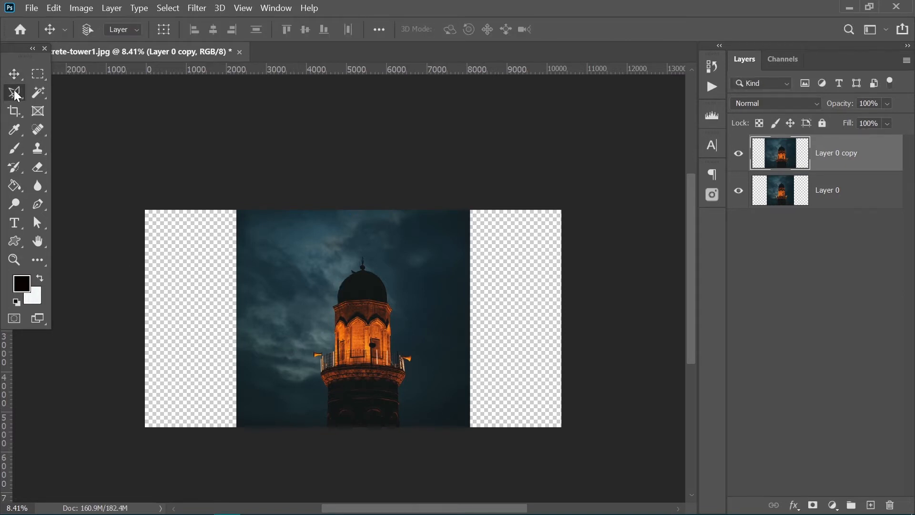
{"action": "left_click", "coordinate": [364, 178]}
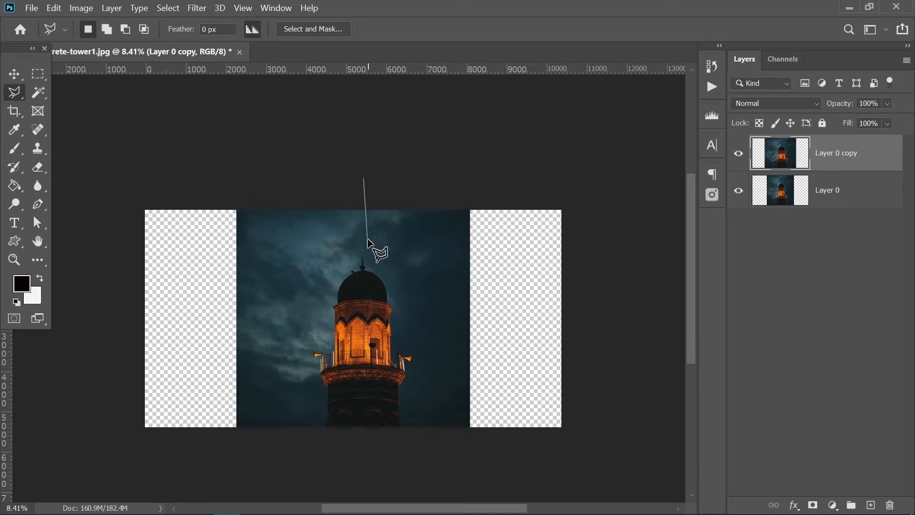
{"action": "left_click", "coordinate": [397, 280]}
{"action": "left_click", "coordinate": [401, 339]}
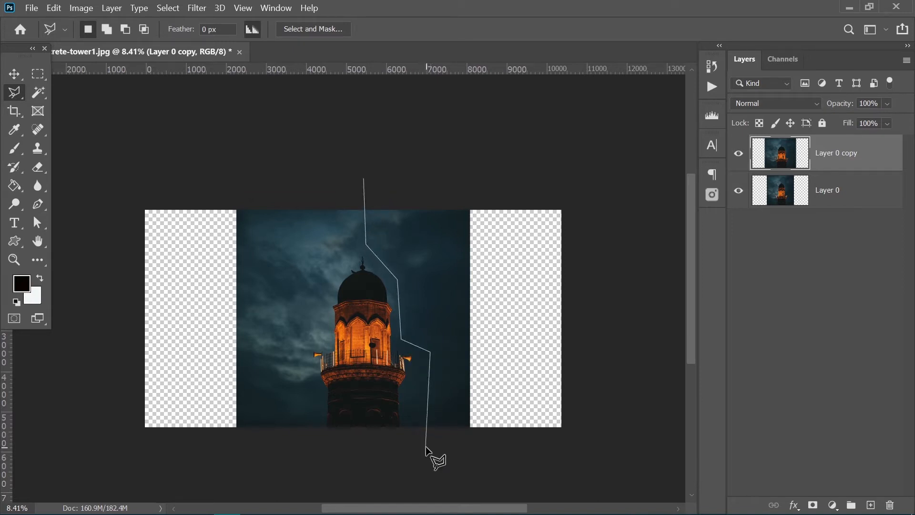
{"action": "left_click", "coordinate": [483, 440]}
{"action": "left_click", "coordinate": [483, 175]}
{"action": "left_click", "coordinate": [365, 180]}
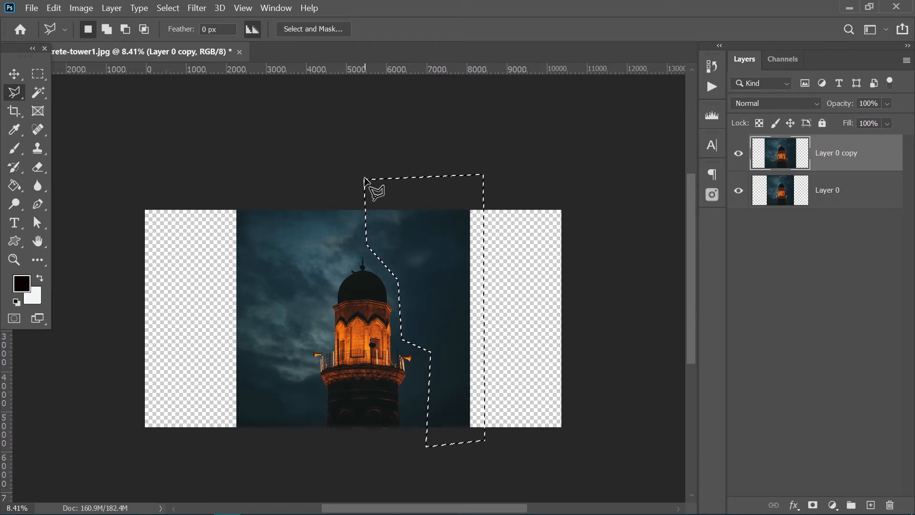
- Stretch the selected sky rightward to about 170% width with Free Transform, and deselect it
{"action": "key", "text": "ctrl+t"}
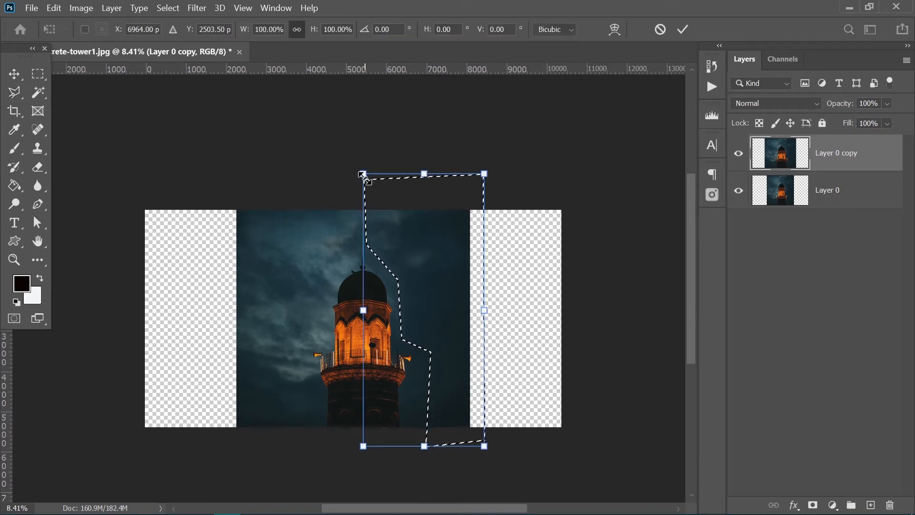
{"action": "left_click_drag", "start_coordinate": [486, 309], "coordinate": [566, 308]}
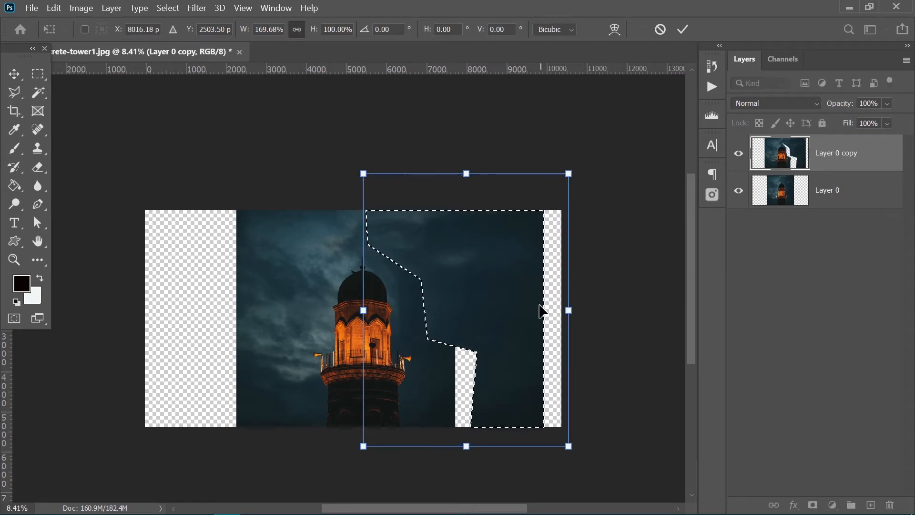
{"action": "key", "text": "Return"}
{"action": "key", "text": "ctrl+d"}
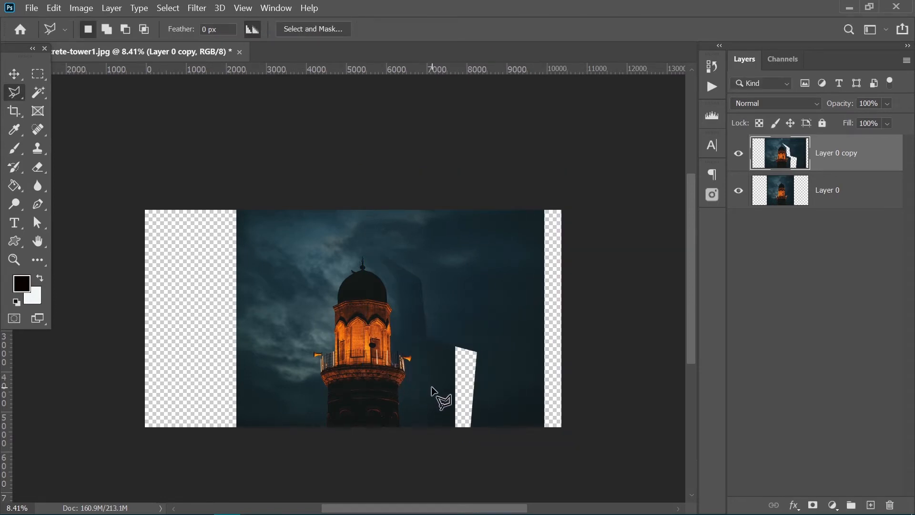
- Examine the stretched sky beside the tower, and undo the stretch and the lasso selection
{"action": "scroll", "coordinate": [433, 323], "scroll_direction": "up", "scroll_amount": 3}
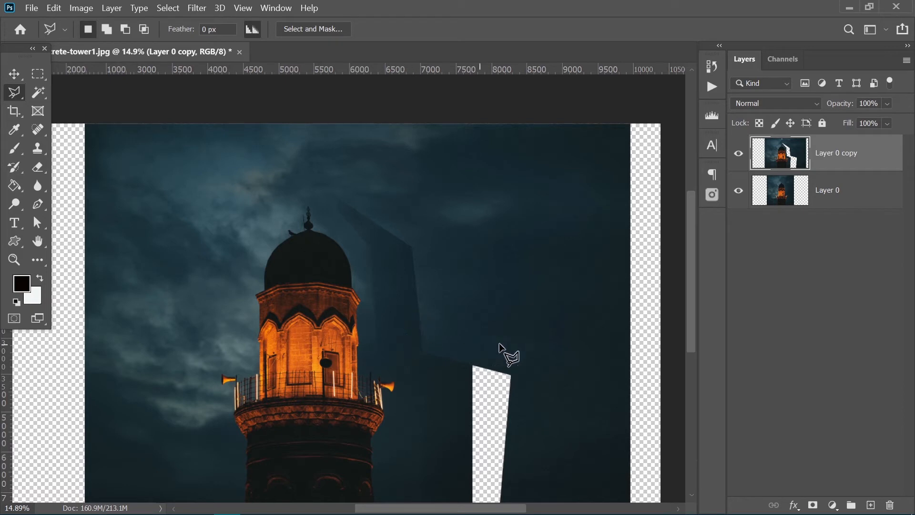
{"action": "left_click_drag", "start_coordinate": [415, 358], "coordinate": [418, 272]}
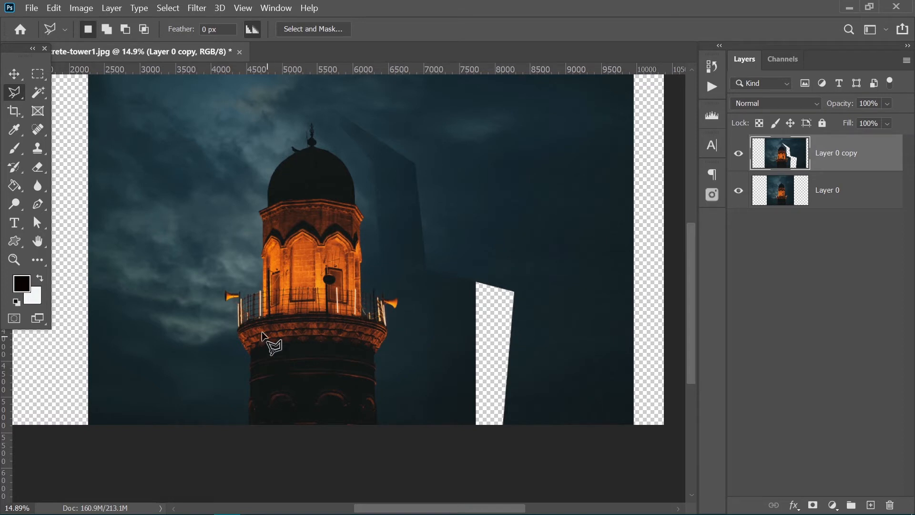
{"action": "scroll", "coordinate": [370, 321], "scroll_direction": "down", "scroll_amount": 3}
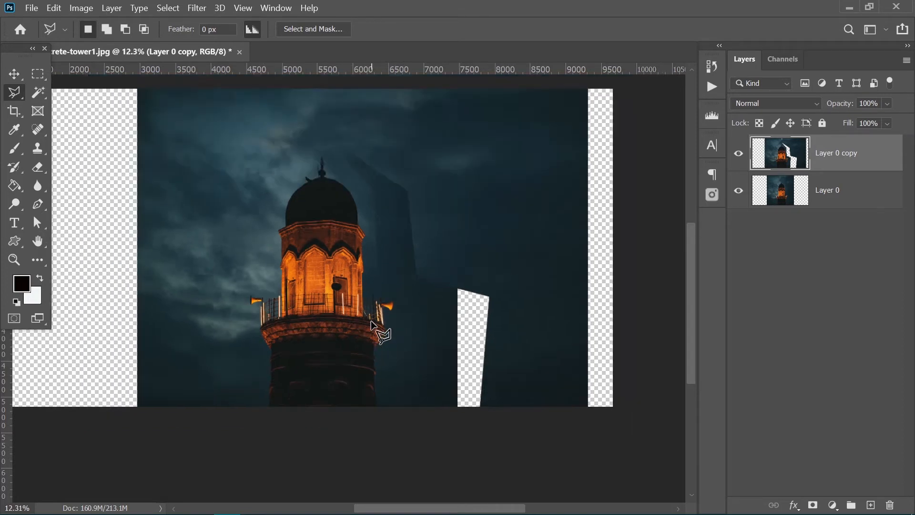
{"action": "left_click_drag", "start_coordinate": [333, 283], "coordinate": [357, 313]}
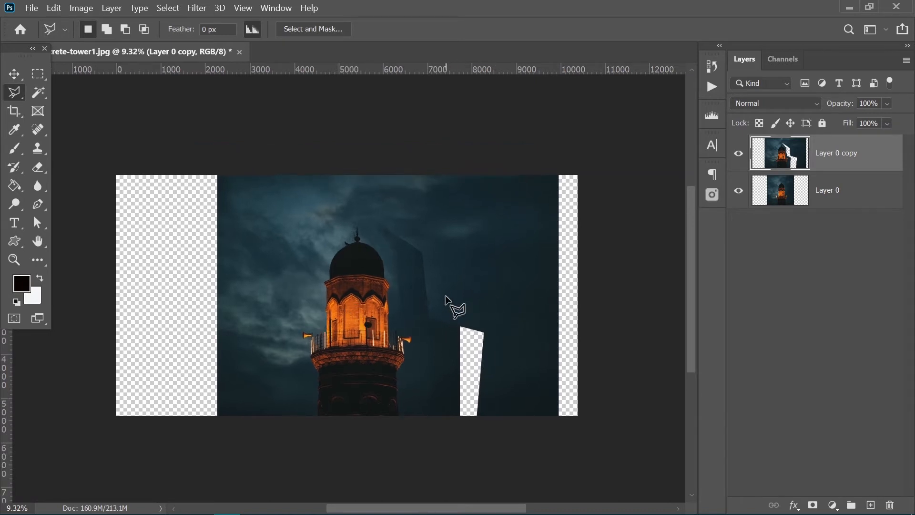
{"action": "key", "text": "ctrl+z"}
{"action": "key", "text": "ctrl+z"}
{"action": "key", "text": "ctrl+z"}
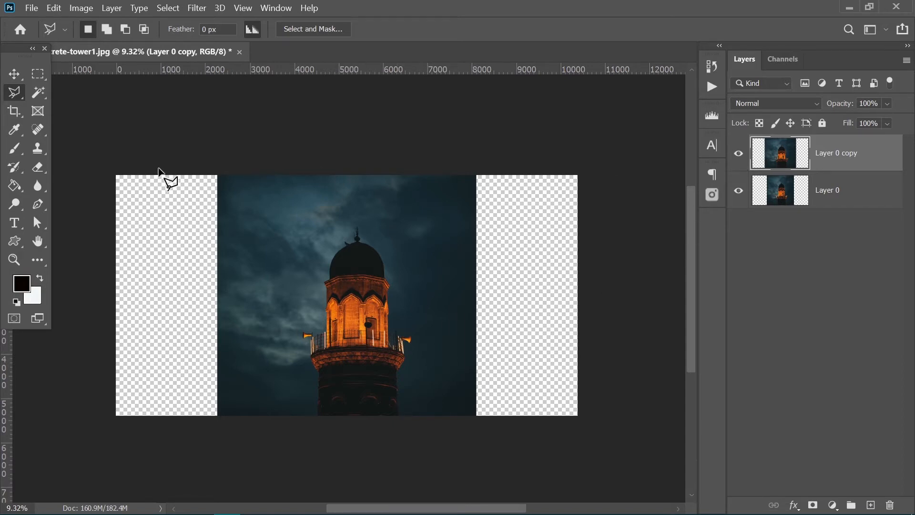
- Stretch the tower copy horizontally across the full canvas with Content-Aware Scale, to about 178% width
{"action": "left_click", "coordinate": [54, 9]}
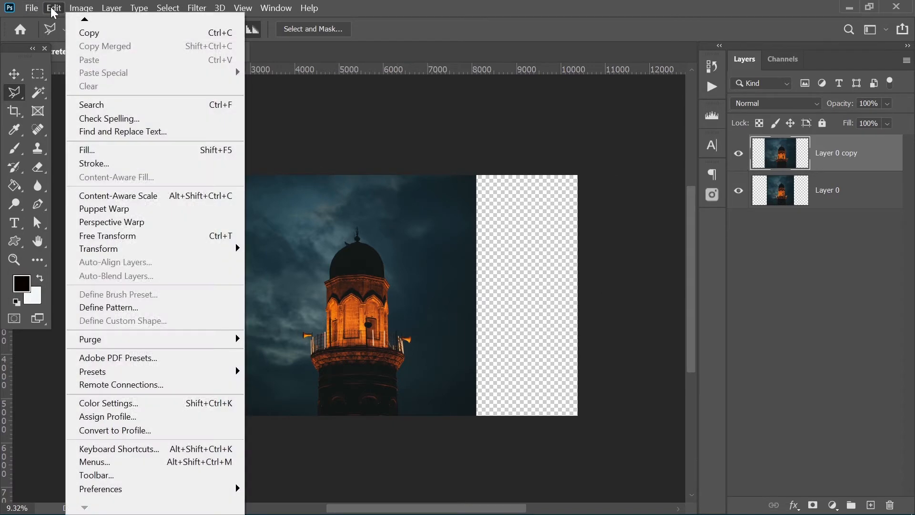
{"action": "left_click", "coordinate": [111, 196]}
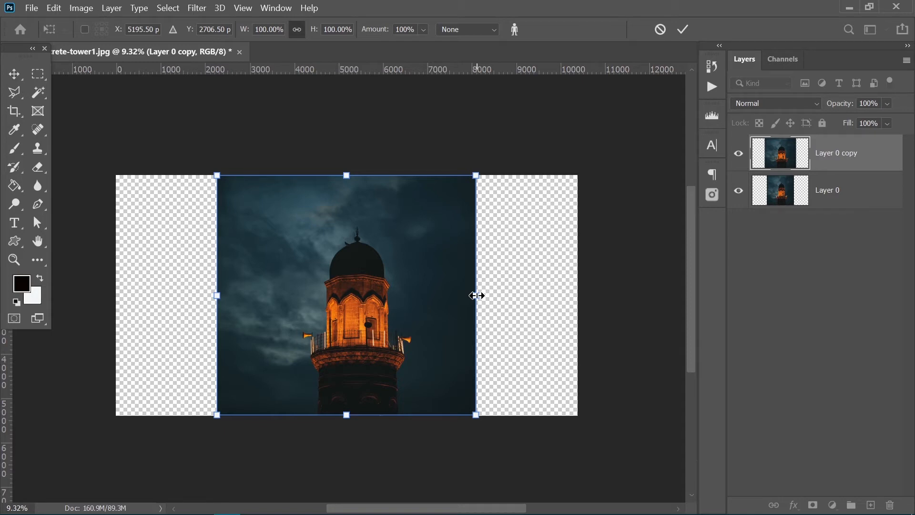
{"action": "left_click_drag", "start_coordinate": [476, 296], "coordinate": [576, 319]}
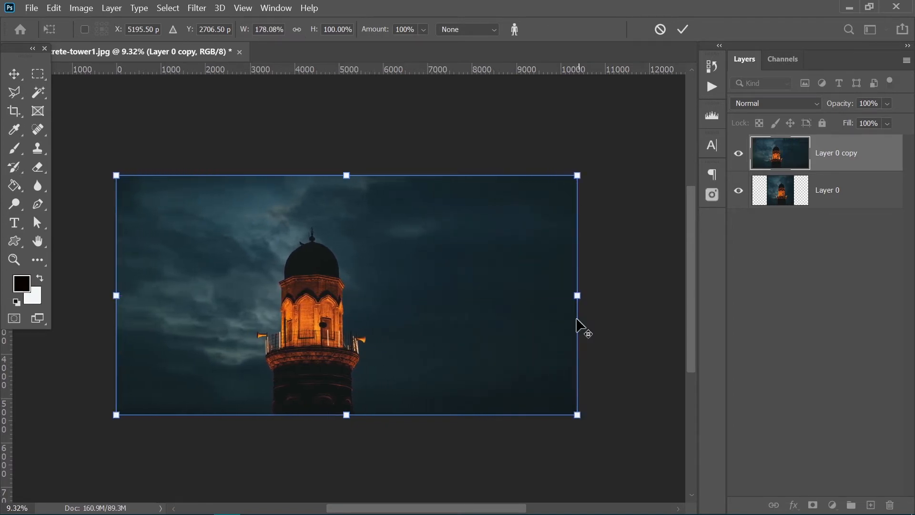
{"action": "key", "text": "l"}
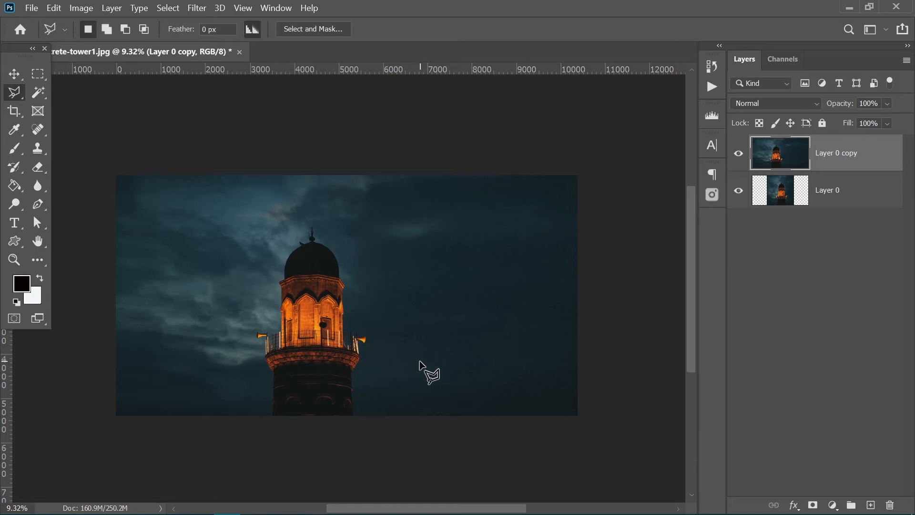
- Hide the content-aware copy, stretch Layer 0 to about 204% width with Free Transform, and show the copy again for comparison
{"action": "left_click", "coordinate": [739, 153]}
{"action": "left_click", "coordinate": [776, 196]}
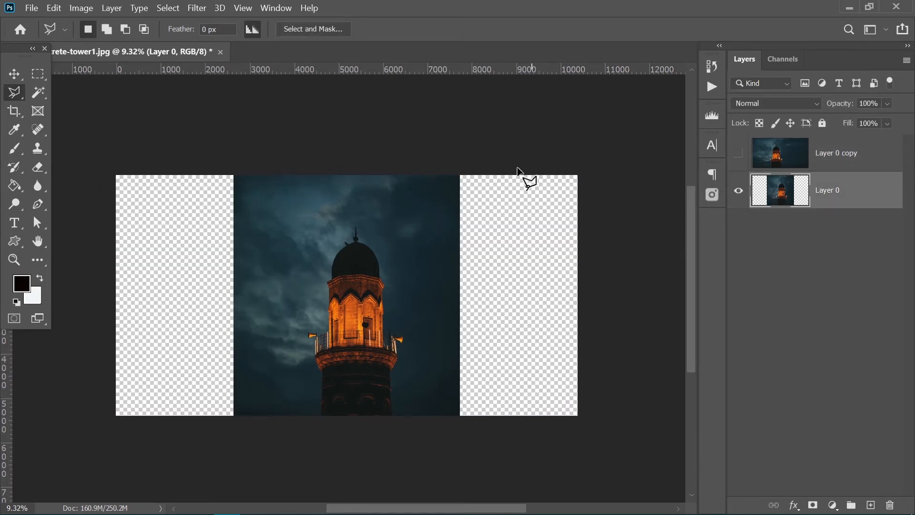
{"action": "key", "text": "ctrl+t"}
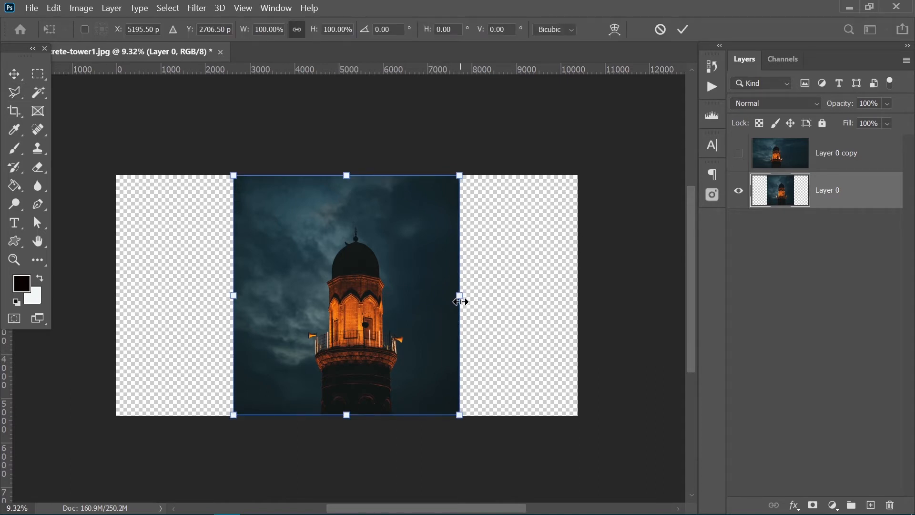
{"action": "left_click_drag", "start_coordinate": [459, 301], "coordinate": [578, 301]}
{"action": "key", "text": "Return"}
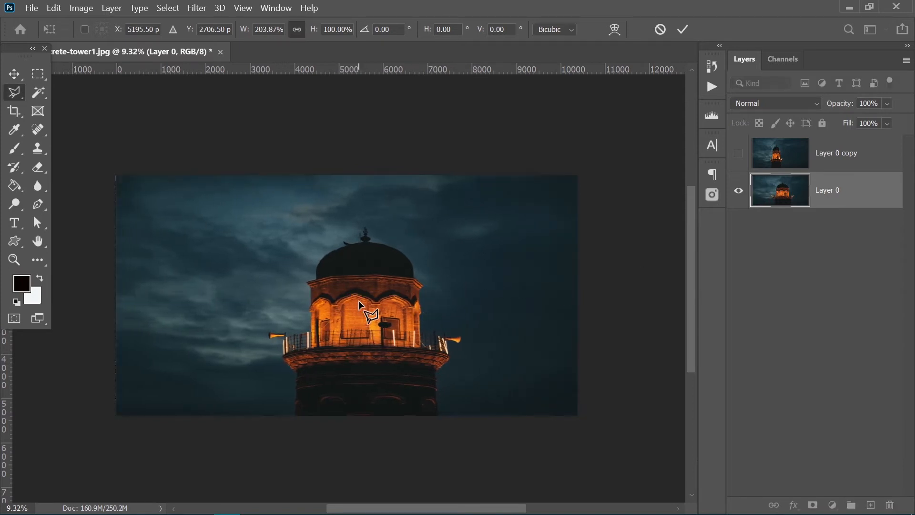
{"action": "left_click", "coordinate": [738, 154]}
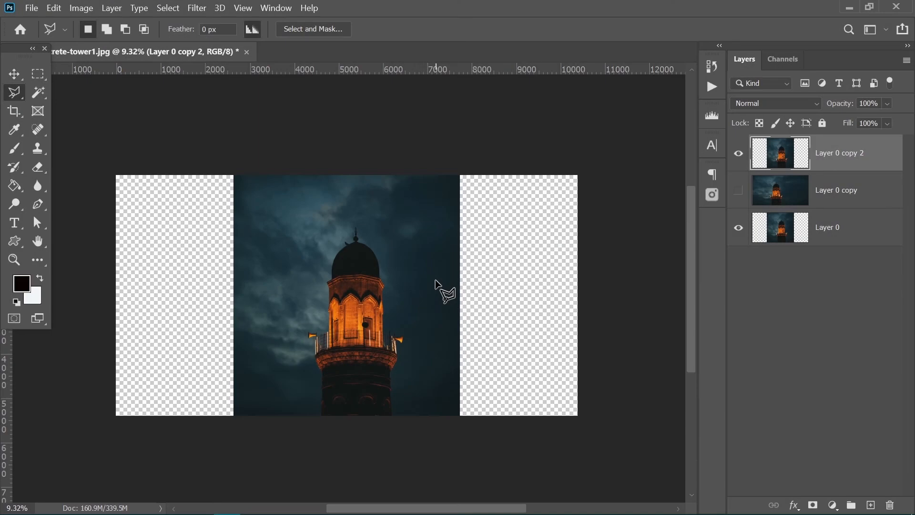
- Duplicate the unstretched Layer 0 with the wide copy hidden, and check the protection options of Content-Aware Scale on the duplicate
{"action": "key", "text": "v"}
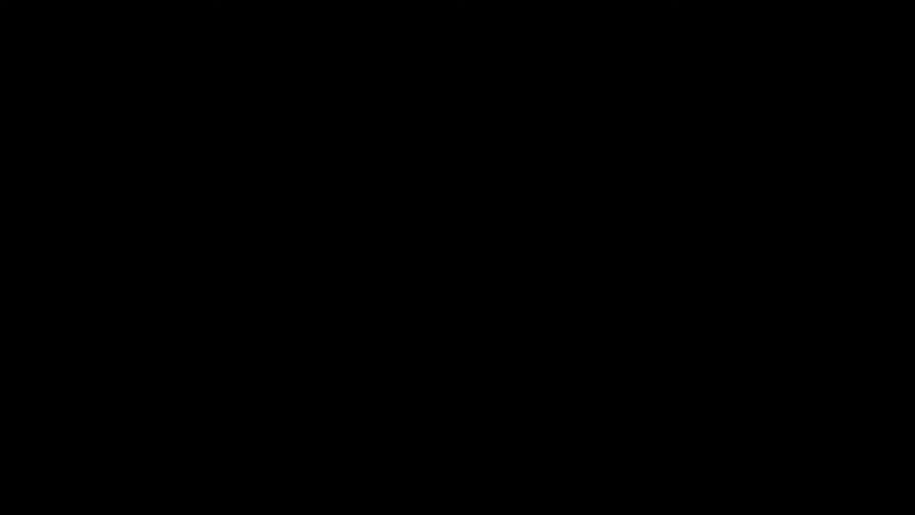
{"action": "key", "text": "ctrl+t"}
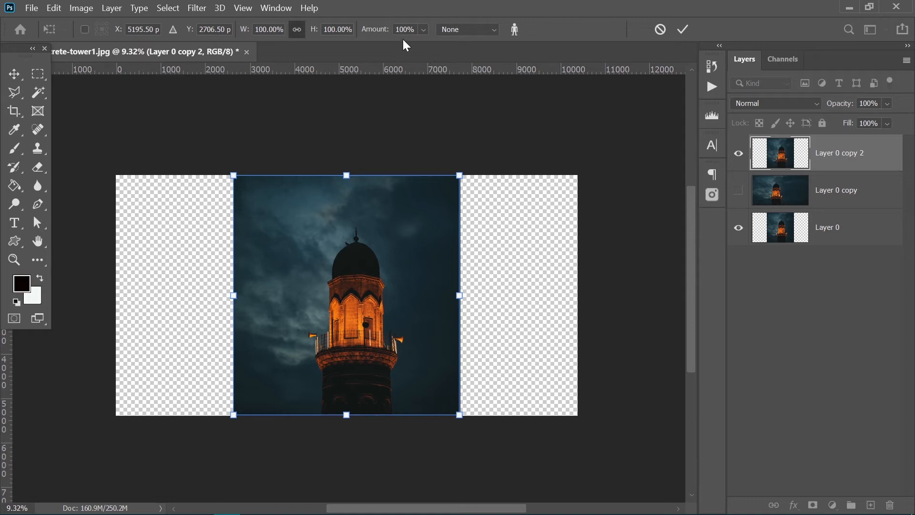
{"action": "left_click", "coordinate": [457, 30]}
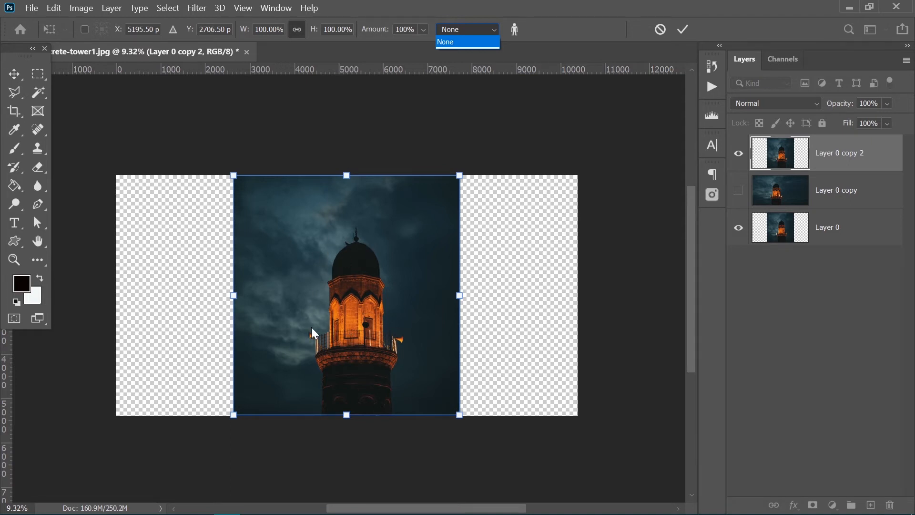
{"action": "left_click", "coordinate": [353, 280]}
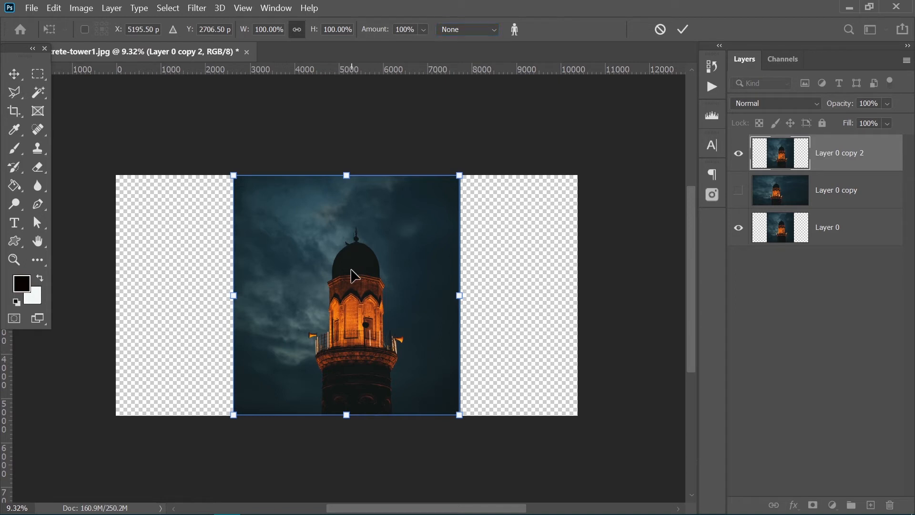
{"action": "key", "text": "Return"}
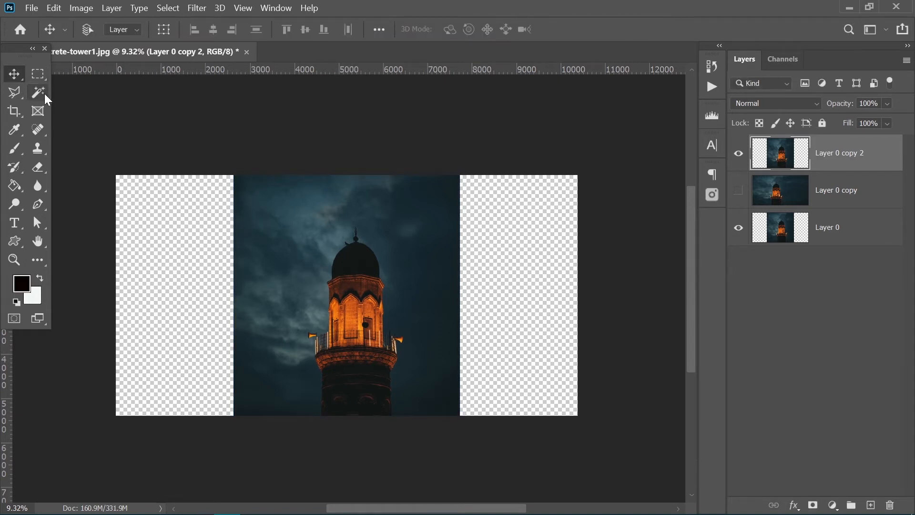
- Select the tower on Layer 0 copy 2 automatically with Select Subject from the Magic Wand tool
{"action": "left_click", "coordinate": [44, 94]}
{"action": "left_click", "coordinate": [72, 118]}
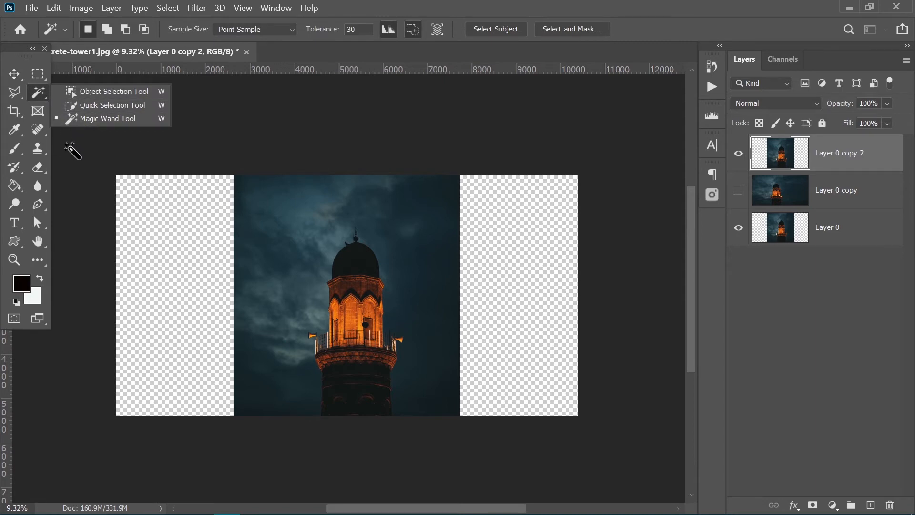
{"action": "key", "text": "v"}
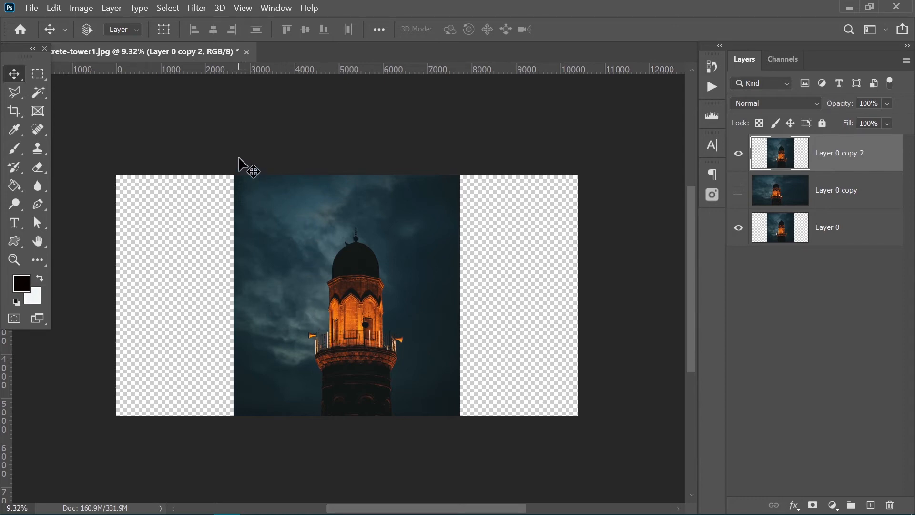
{"action": "left_click_drag", "start_coordinate": [41, 95], "coordinate": [80, 122]}
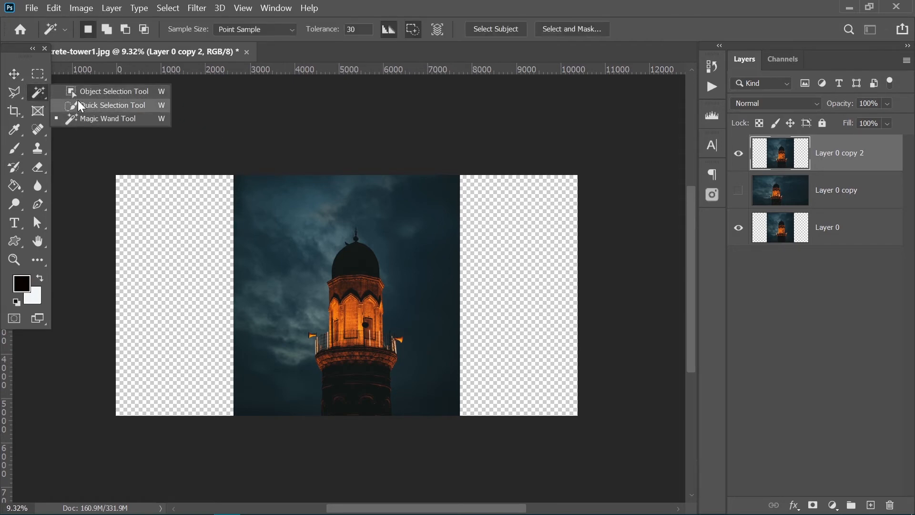
{"action": "left_click", "coordinate": [107, 119]}
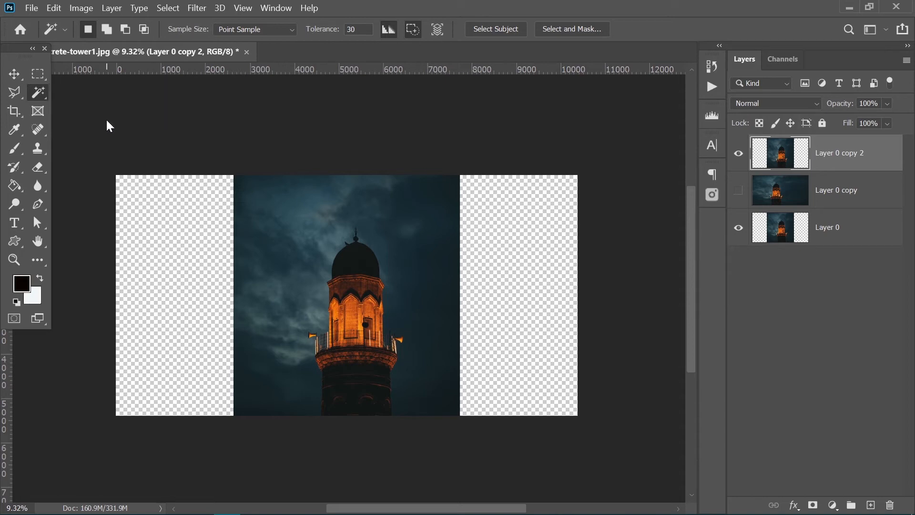
{"action": "left_click", "coordinate": [498, 25]}
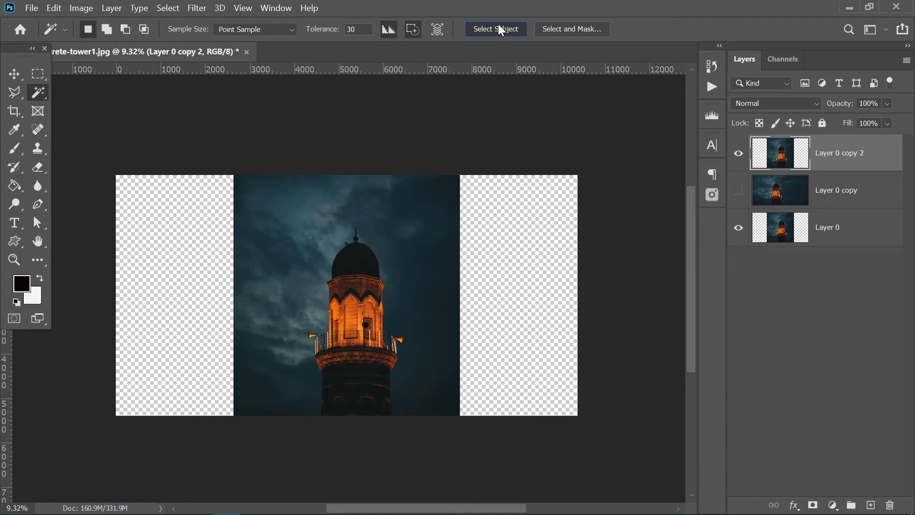
{"action": "left_click", "coordinate": [498, 29]}
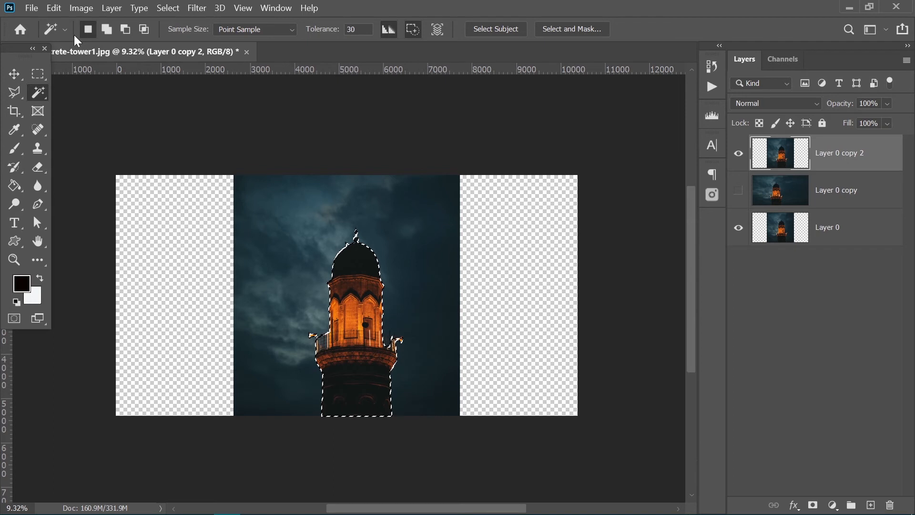
{"action": "right_click", "coordinate": [38, 92]}
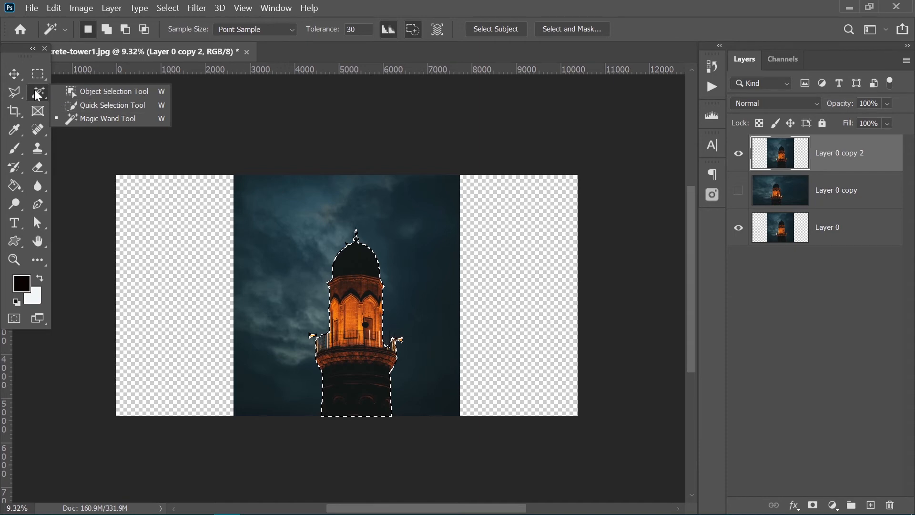
{"action": "key", "text": "v"}
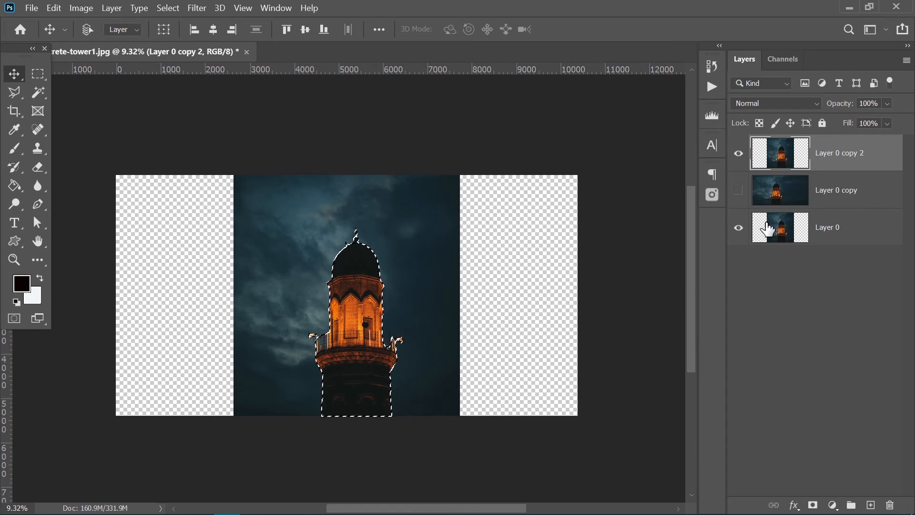
- Inspect the Red, Green and Blue channels, and add a new alpha channel displayed on its own
{"action": "left_click", "coordinate": [784, 61]}
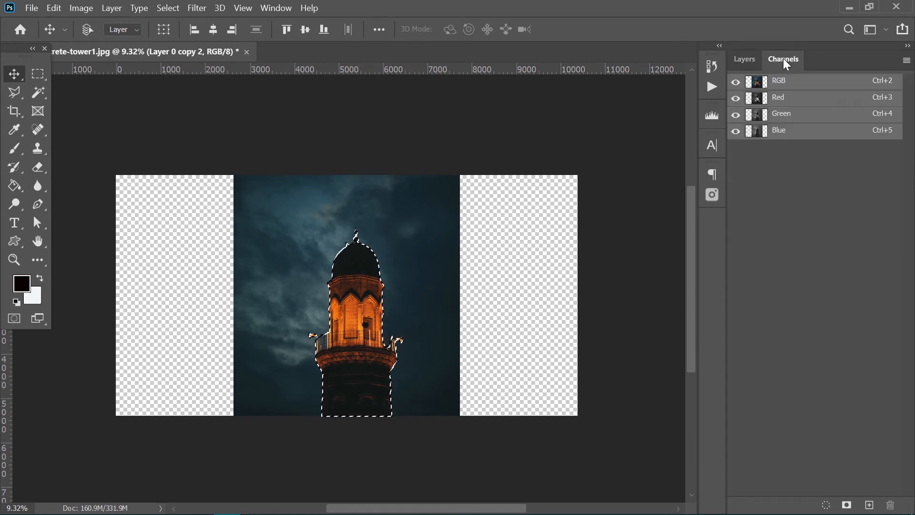
{"action": "left_click", "coordinate": [780, 100]}
{"action": "left_click", "coordinate": [782, 114]}
{"action": "left_click", "coordinate": [782, 131]}
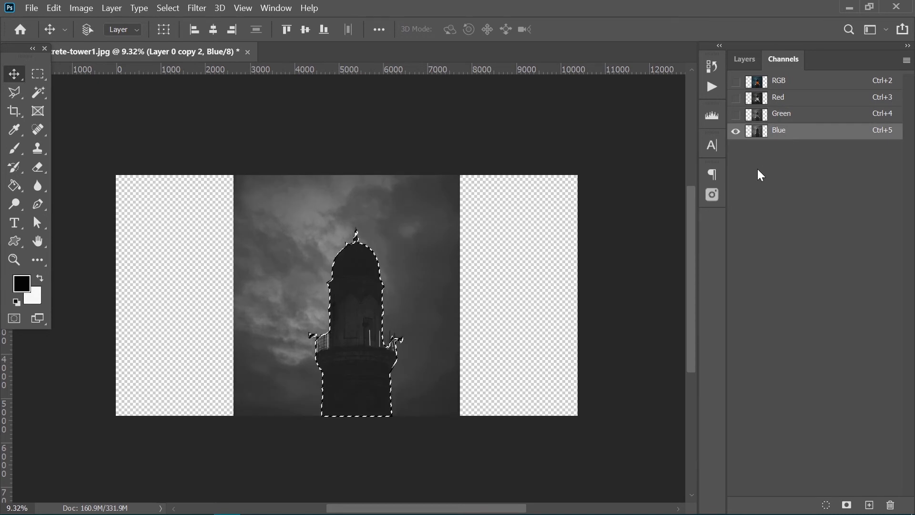
{"action": "left_click", "coordinate": [846, 504]}
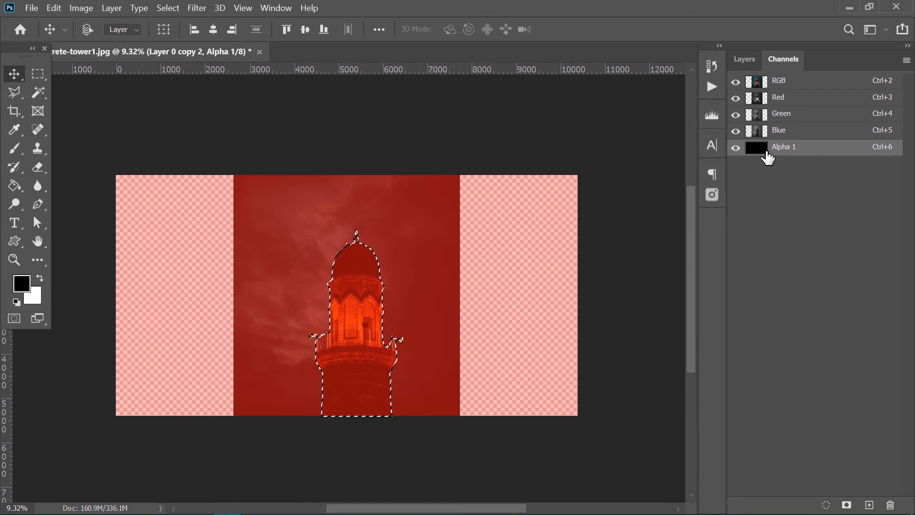
{"action": "left_click_drag", "start_coordinate": [738, 85], "coordinate": [736, 131]}
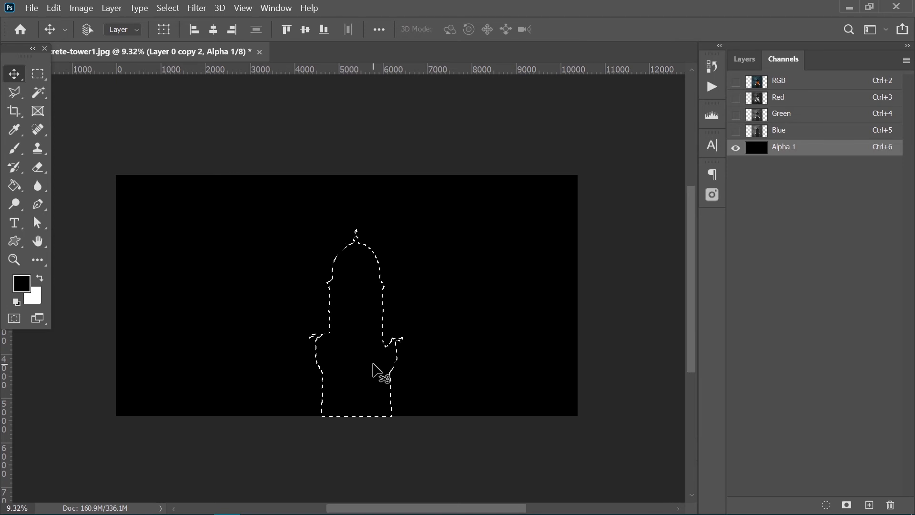
- Fill the tower selection in the Alpha 1 channel with white at 100% opacity, and deselect it
{"action": "key", "text": "shift+F5"}
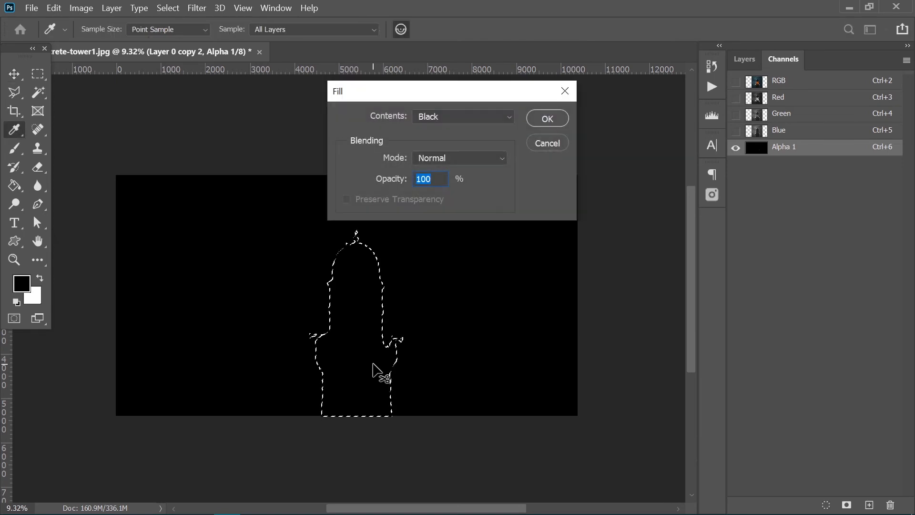
{"action": "left_click", "coordinate": [435, 113]}
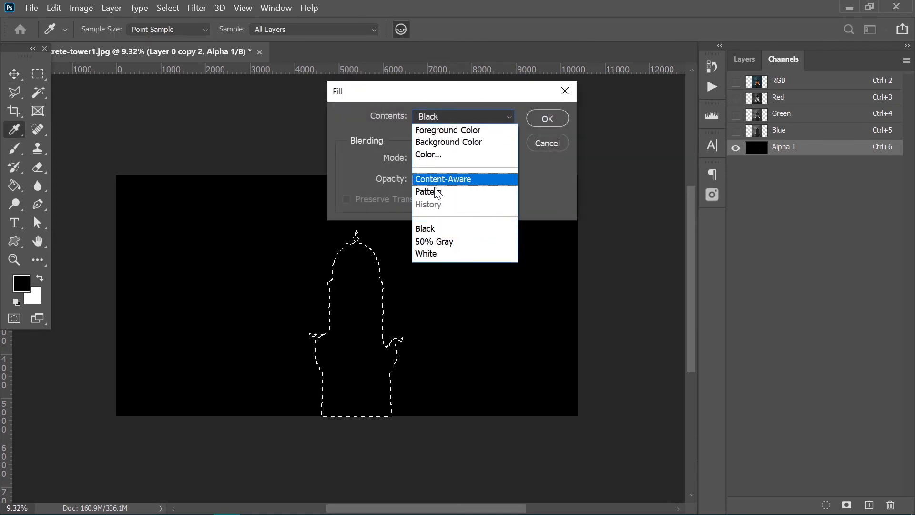
{"action": "left_click", "coordinate": [430, 253]}
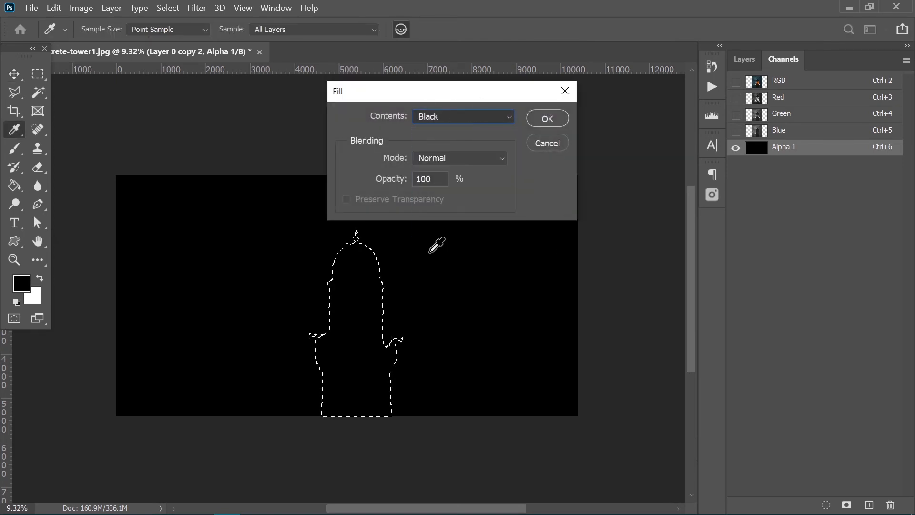
{"action": "left_click", "coordinate": [546, 119]}
{"action": "key", "text": "v"}
{"action": "key", "text": "ctrl+d"}
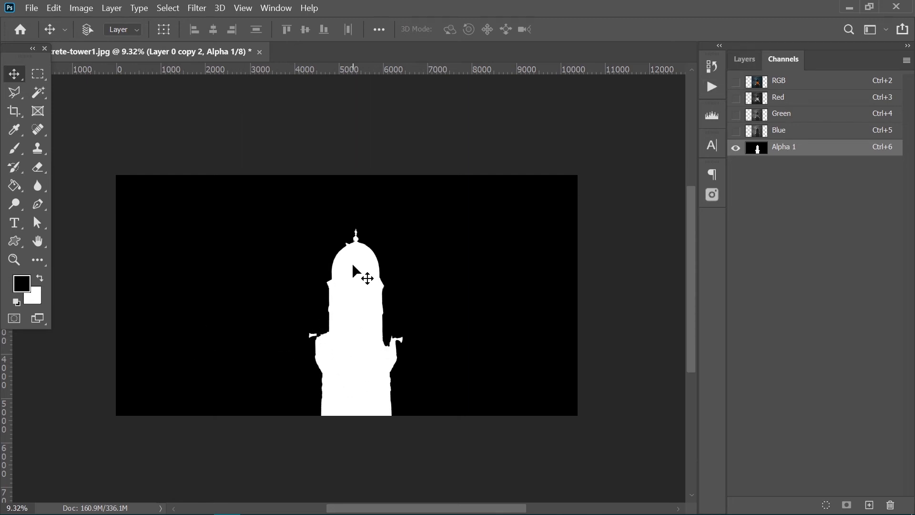
- Stretch Layer 0 copy 2 across the full canvas with Content-Aware Scale, protecting Alpha 1, to 203.87% width and 100% height
{"action": "left_click", "coordinate": [746, 58]}
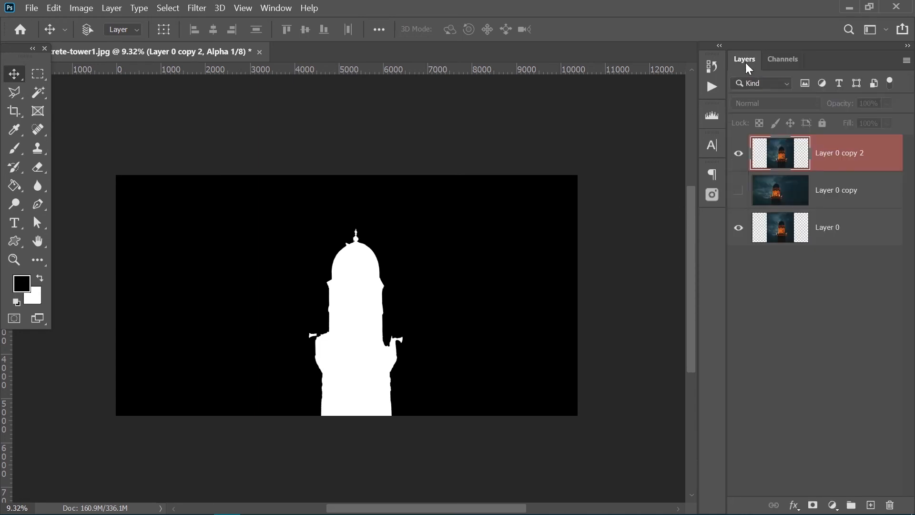
{"action": "left_click", "coordinate": [833, 164]}
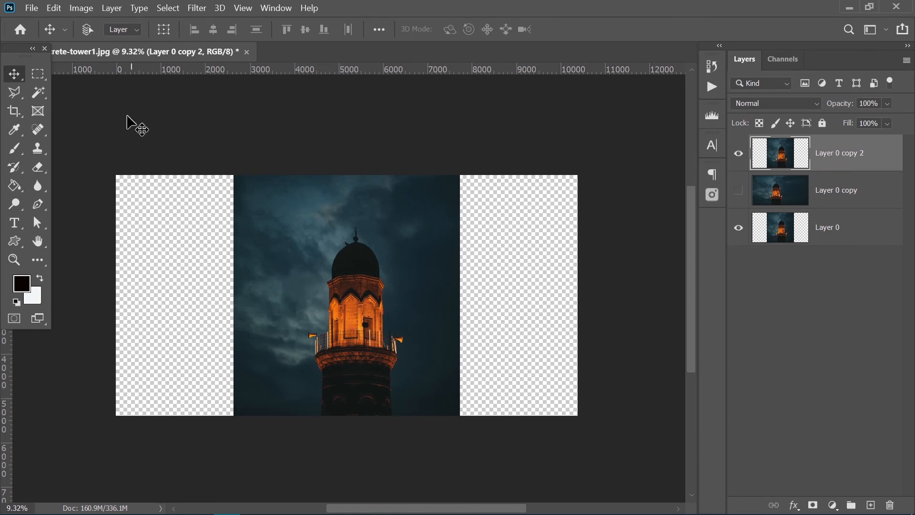
{"action": "left_click", "coordinate": [51, 13]}
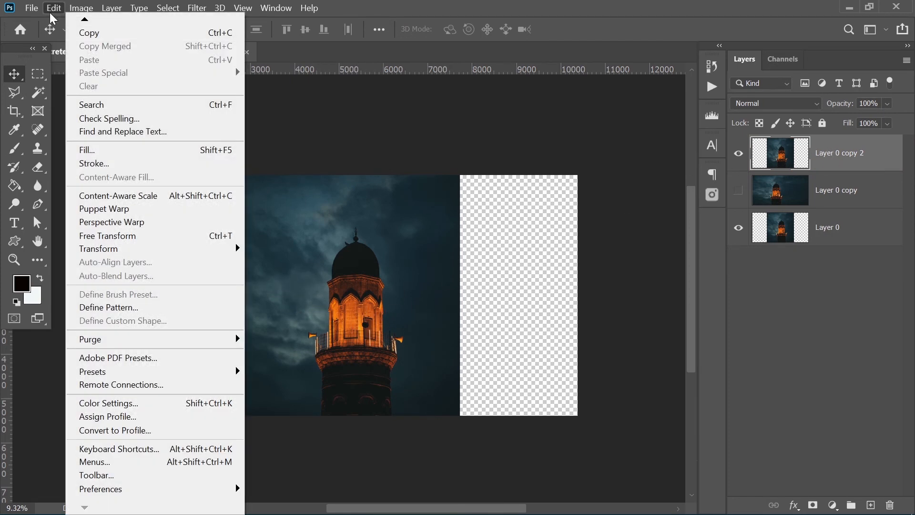
{"action": "left_click", "coordinate": [145, 192]}
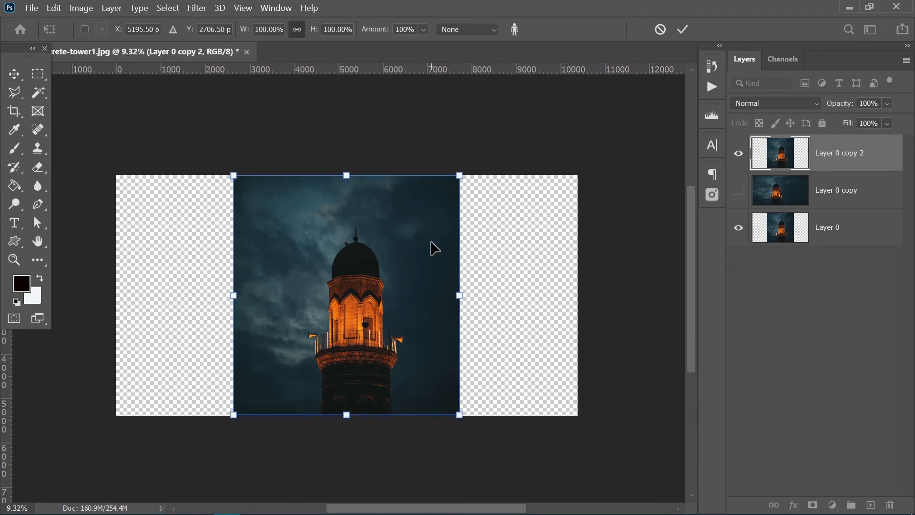
{"action": "left_click", "coordinate": [464, 29]}
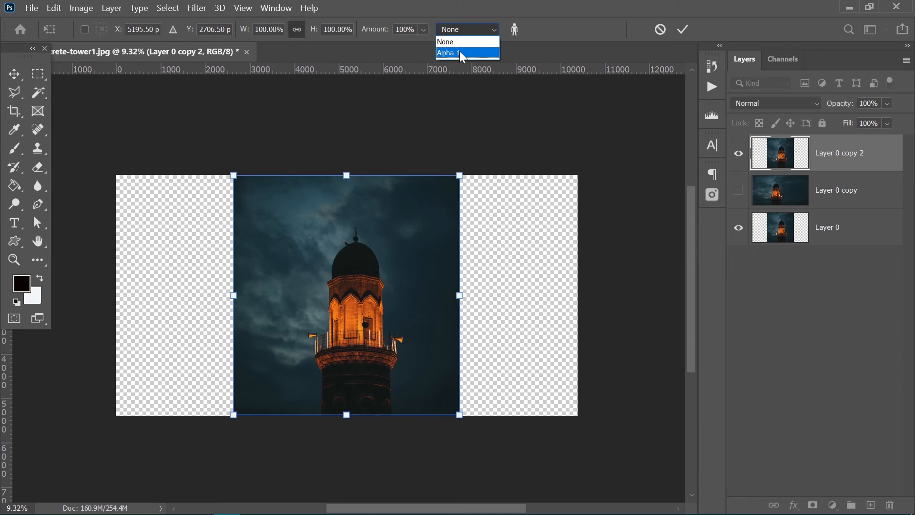
{"action": "left_click", "coordinate": [462, 53]}
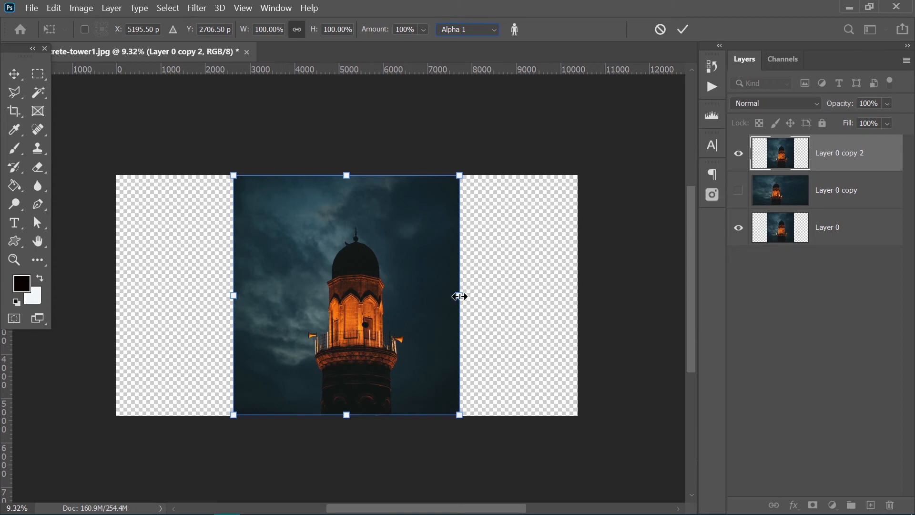
{"action": "left_click_drag", "start_coordinate": [463, 295], "coordinate": [578, 303]}
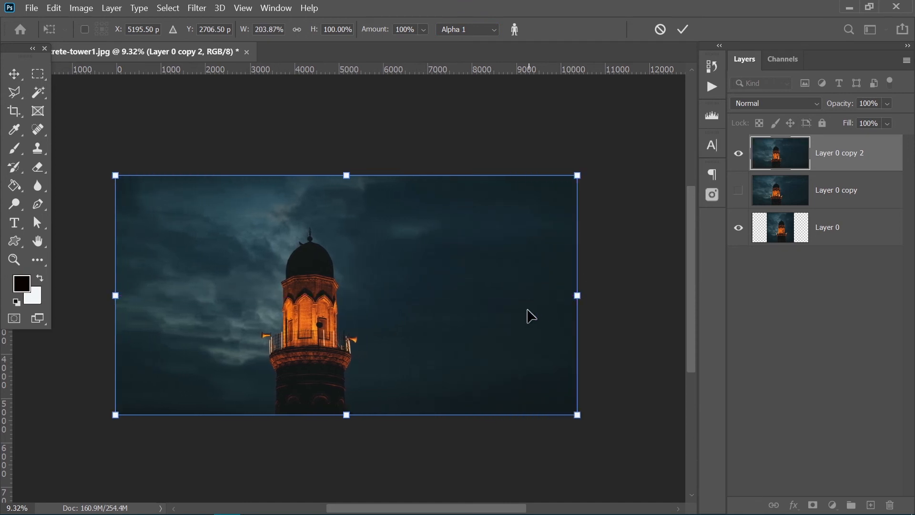
{"action": "key", "text": "Return"}
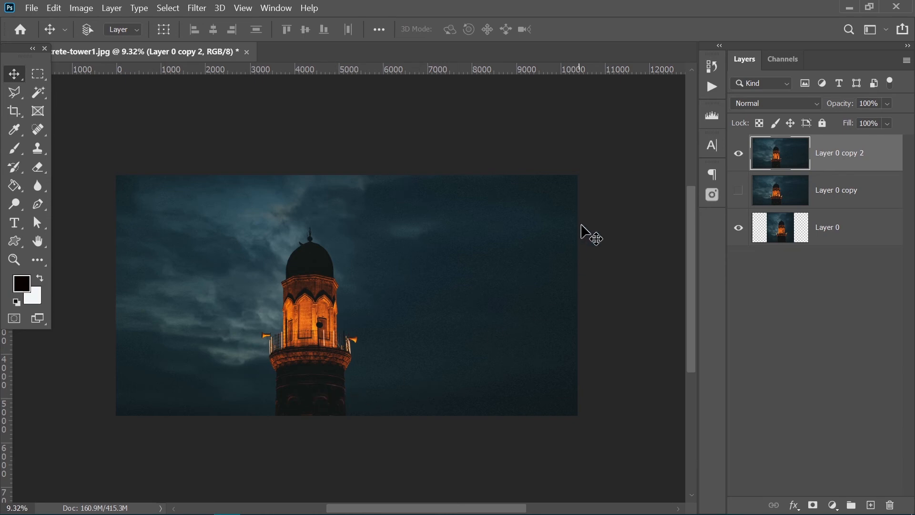
- Compare the stretched Layer 0 copy 2 with the original by toggling its visibility, and examine the tower and sky up close
{"action": "left_click", "coordinate": [738, 153]}
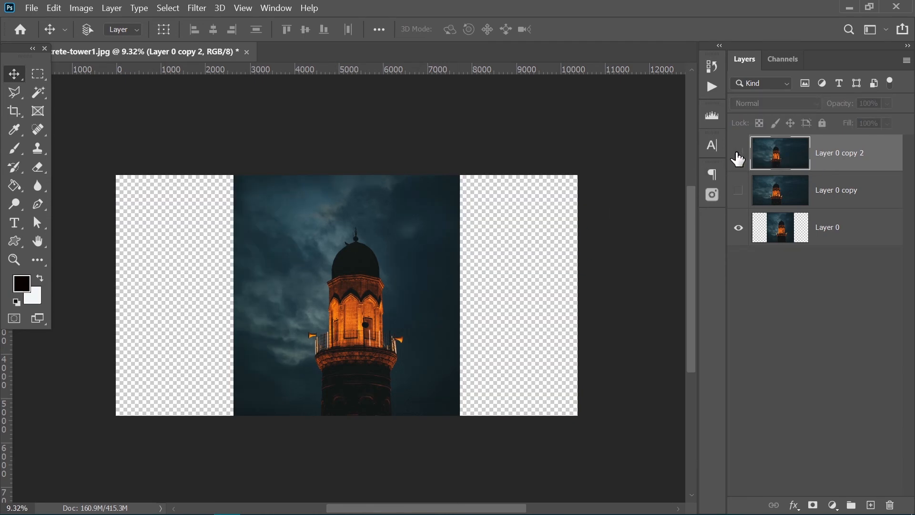
{"action": "left_click", "coordinate": [737, 153]}
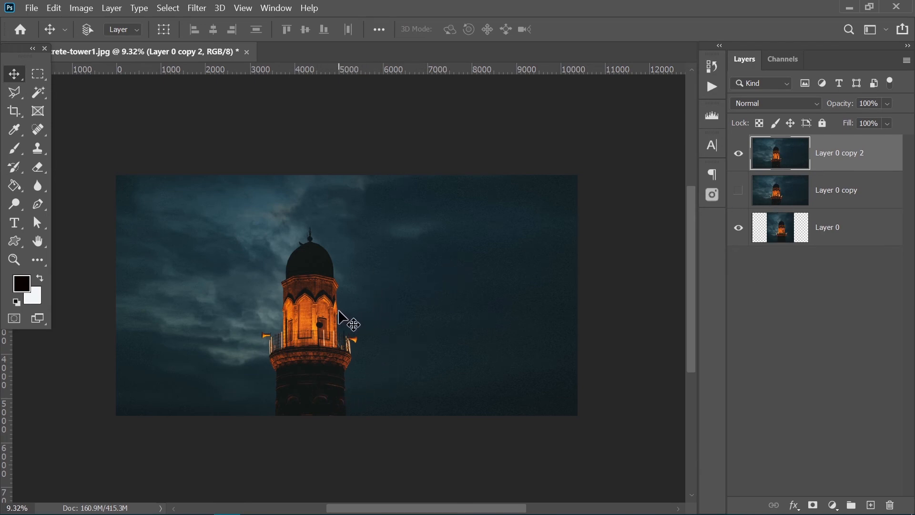
{"action": "scroll", "coordinate": [351, 320], "scroll_direction": "up", "scroll_amount": 3}
{"action": "left_click_drag", "start_coordinate": [296, 221], "coordinate": [325, 145]}
{"action": "left_click_drag", "start_coordinate": [362, 303], "coordinate": [548, 350]}
{"action": "left_click_drag", "start_coordinate": [345, 242], "coordinate": [341, 433]}
{"action": "left_click_drag", "start_coordinate": [440, 353], "coordinate": [410, 284]}
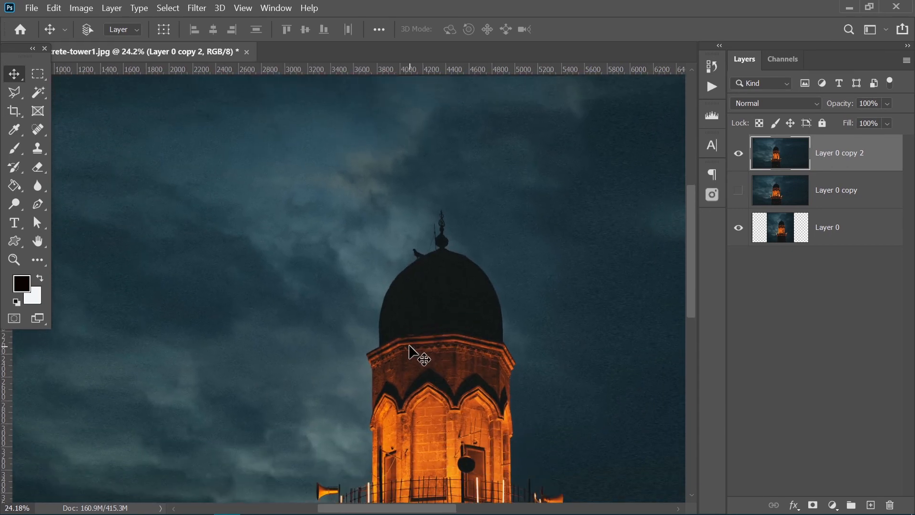
{"action": "scroll", "coordinate": [382, 361], "scroll_direction": "down", "scroll_amount": 3}
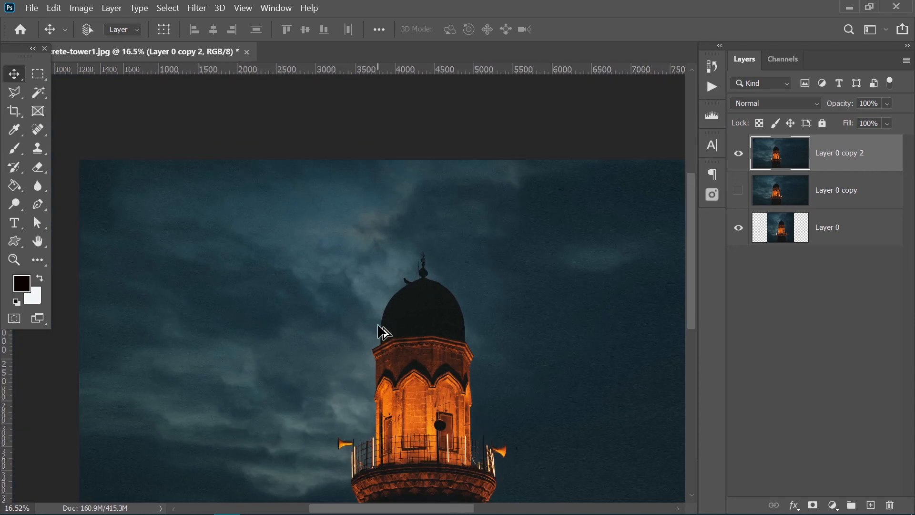
{"action": "scroll", "coordinate": [399, 340], "scroll_direction": "down", "scroll_amount": 5}
{"action": "left_click_drag", "start_coordinate": [419, 361], "coordinate": [345, 309]}
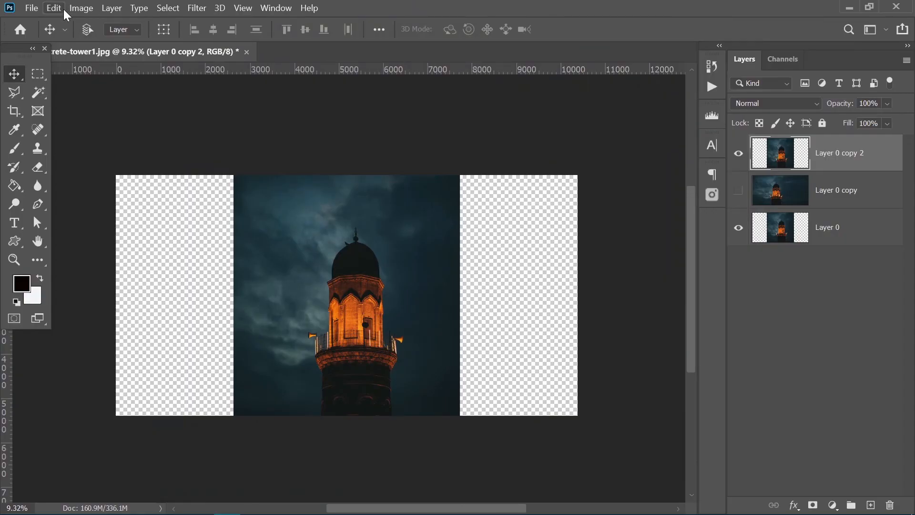
- Apply Content-Aware Scale to the unstretched Layer 0 copy 2 with Alpha 1 protected, widening it to 203.87%
{"action": "left_click", "coordinate": [54, 8]}
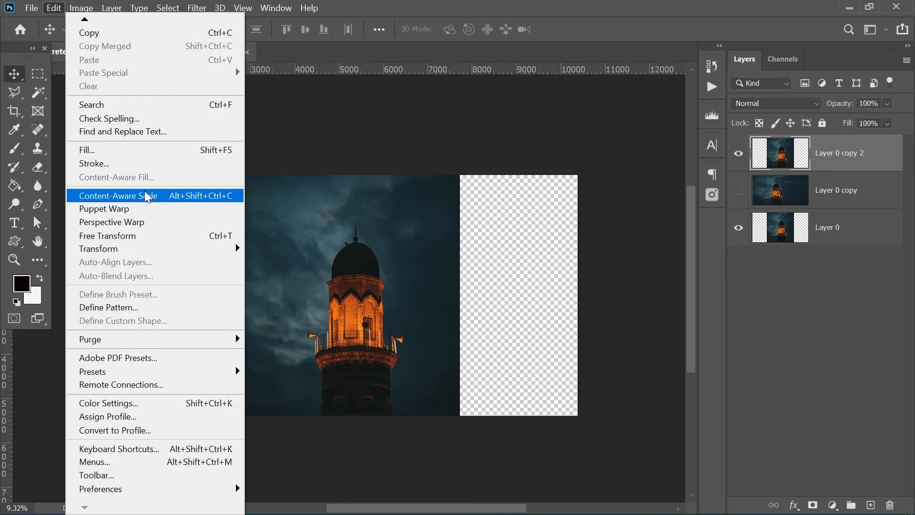
{"action": "left_click", "coordinate": [147, 196]}
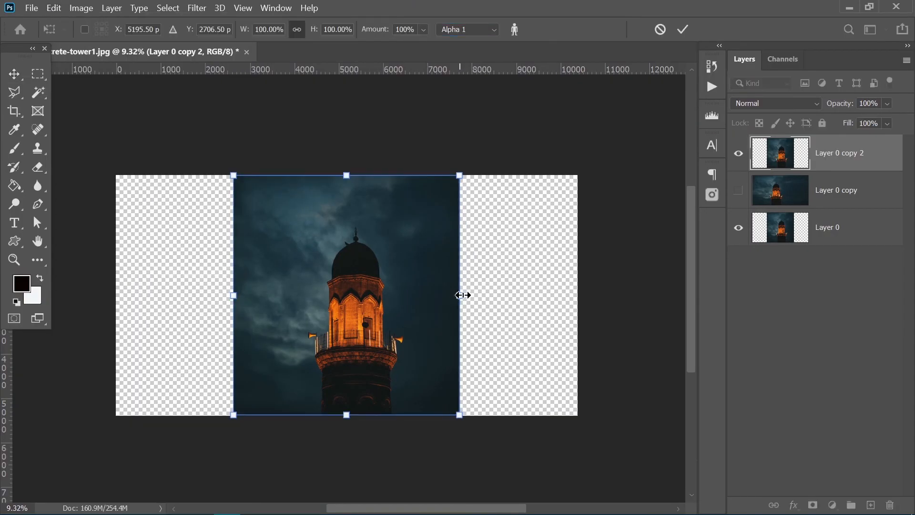
{"action": "left_click_drag", "start_coordinate": [461, 296], "coordinate": [578, 303]}
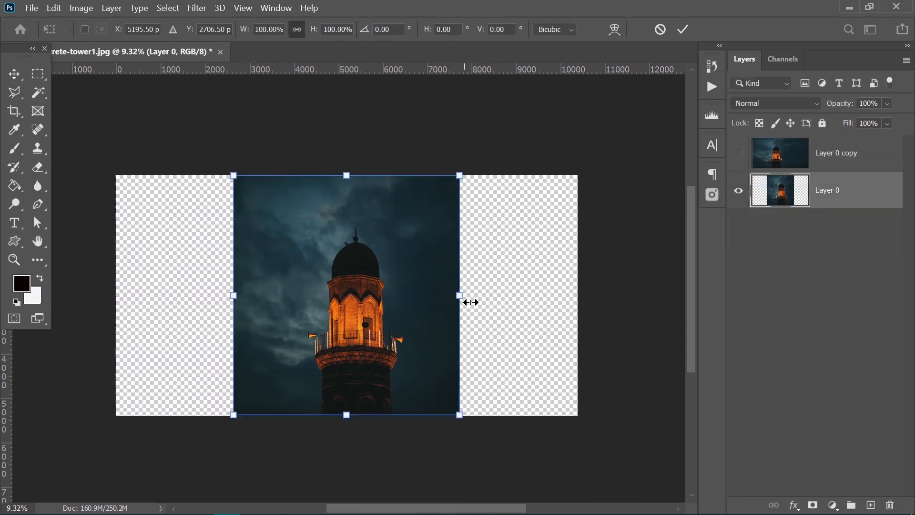
{"action": "left_click_drag", "start_coordinate": [470, 303], "coordinate": [577, 298]}
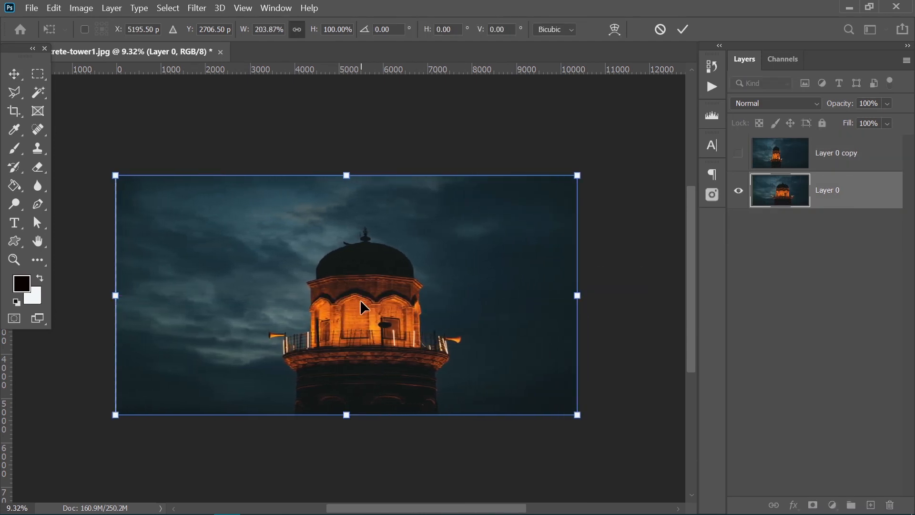
- Fill the tower selection in the Alpha 1 channel with white in Normal mode at 100% opacity
{"action": "key", "text": "l"}
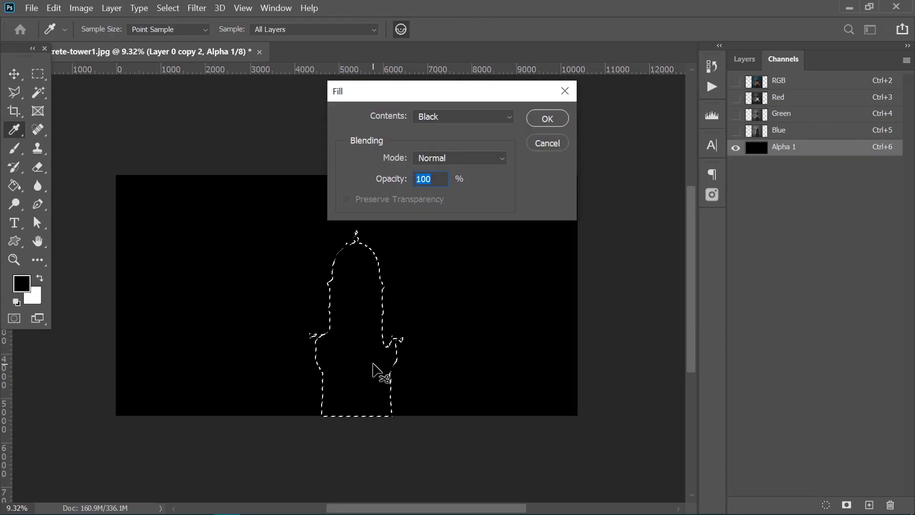
{"action": "left_click", "coordinate": [441, 116]}
{"action": "left_click", "coordinate": [425, 253]}
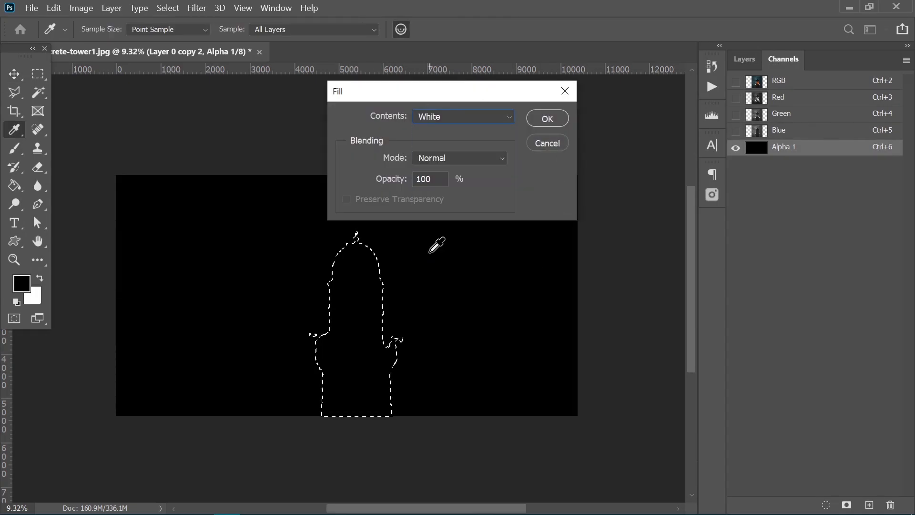
{"action": "left_click", "coordinate": [547, 119]}
{"action": "key", "text": "v"}
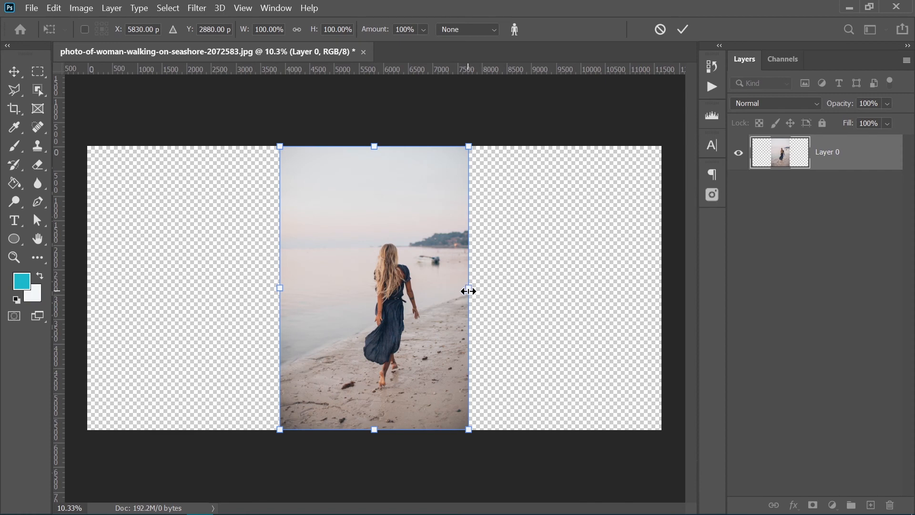
- In the seashore photo, widen Layer 0 on both sides to 160.98% with Content-Aware Scale, without a protection channel
{"action": "left_click_drag", "start_coordinate": [469, 290], "coordinate": [507, 301]}
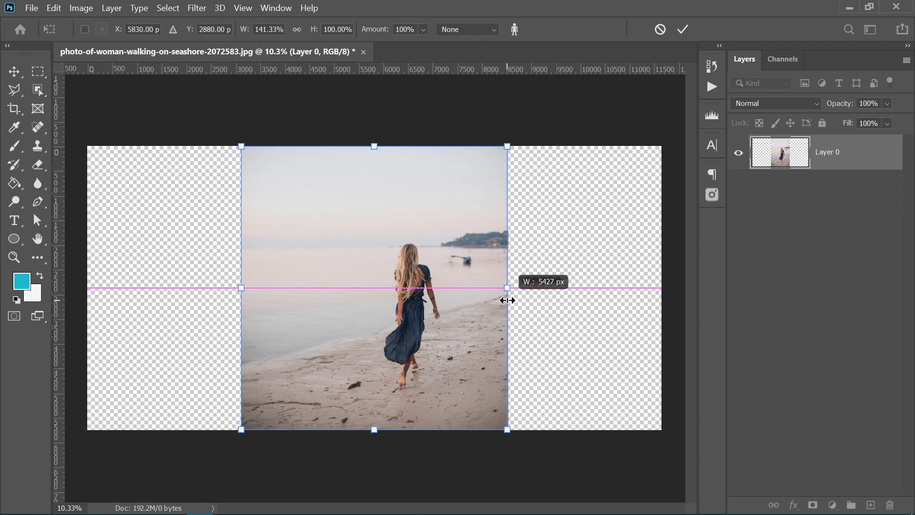
{"action": "left_click_drag", "start_coordinate": [507, 300], "coordinate": [525, 289]}
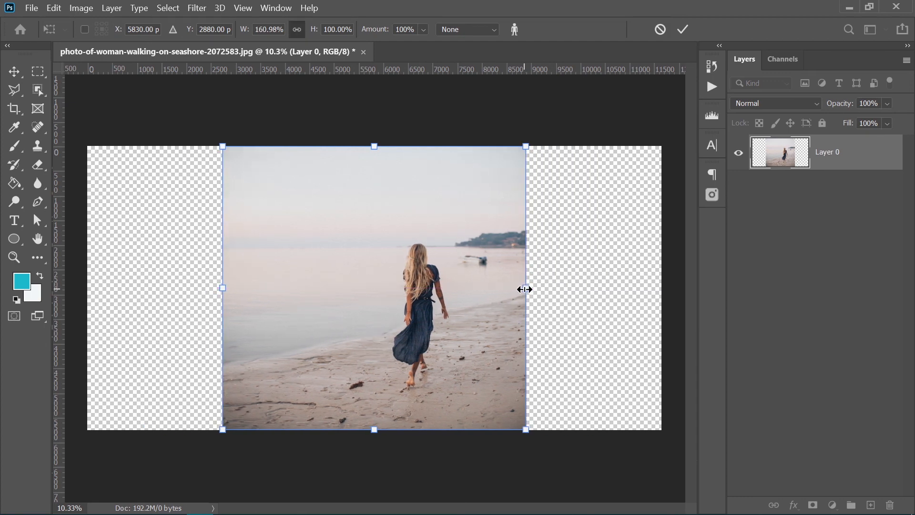
{"action": "key", "text": "Return"}
- Apply a second Content-Aware Scale to the seashore layer, widening it to 188.61% so it fills the canvas width
{"action": "key", "text": "ctrl+t"}
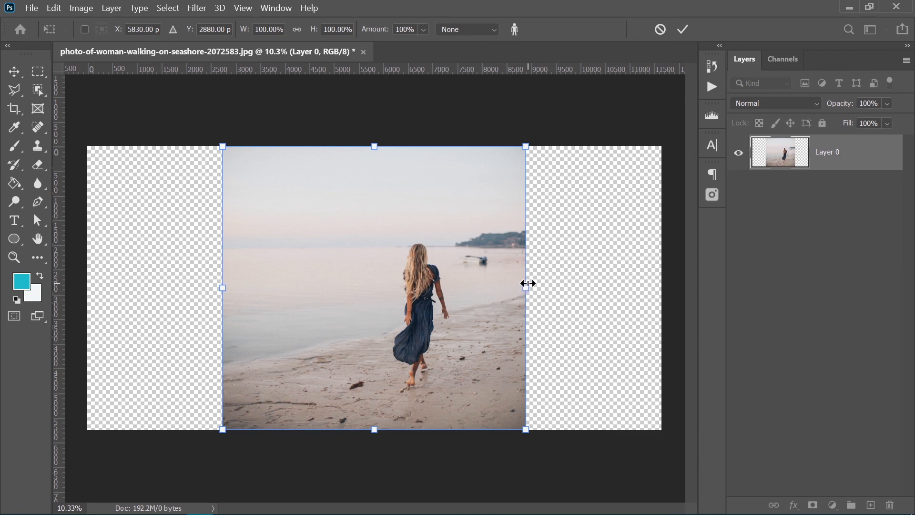
{"action": "left_click_drag", "start_coordinate": [527, 283], "coordinate": [664, 299]}
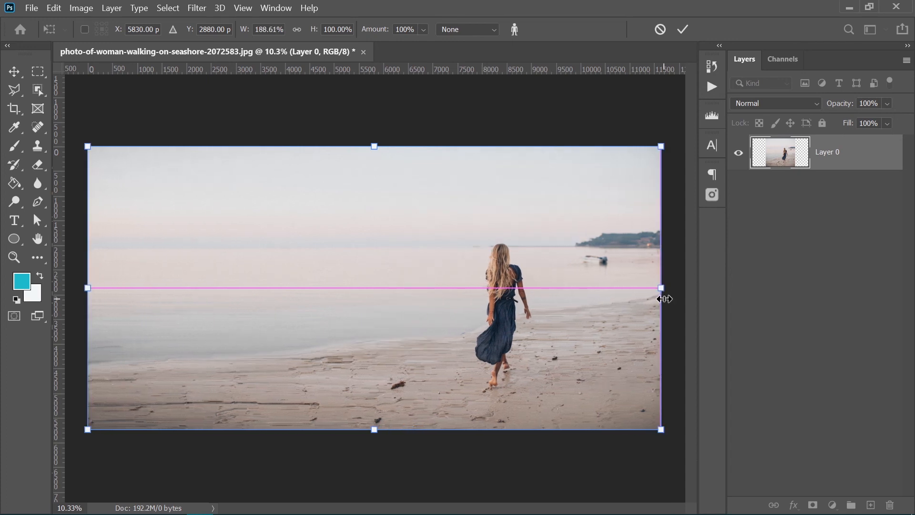
{"action": "key", "text": "Return"}
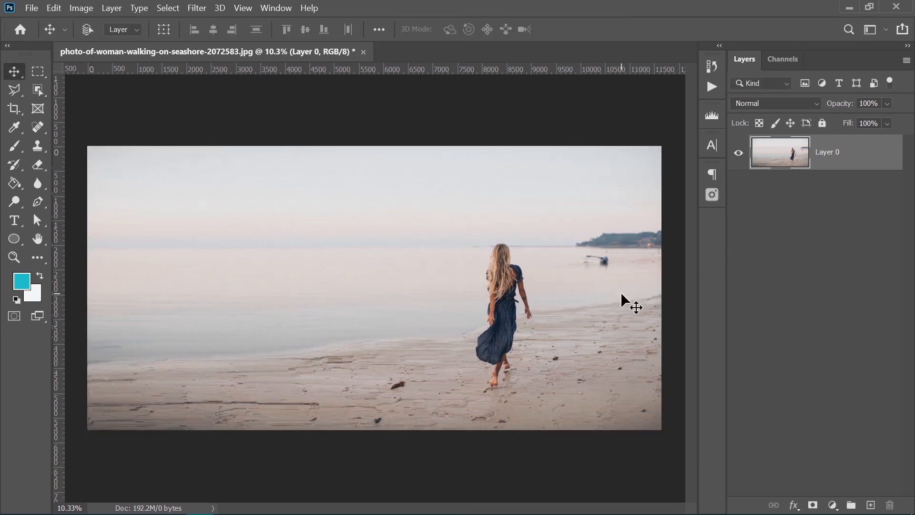